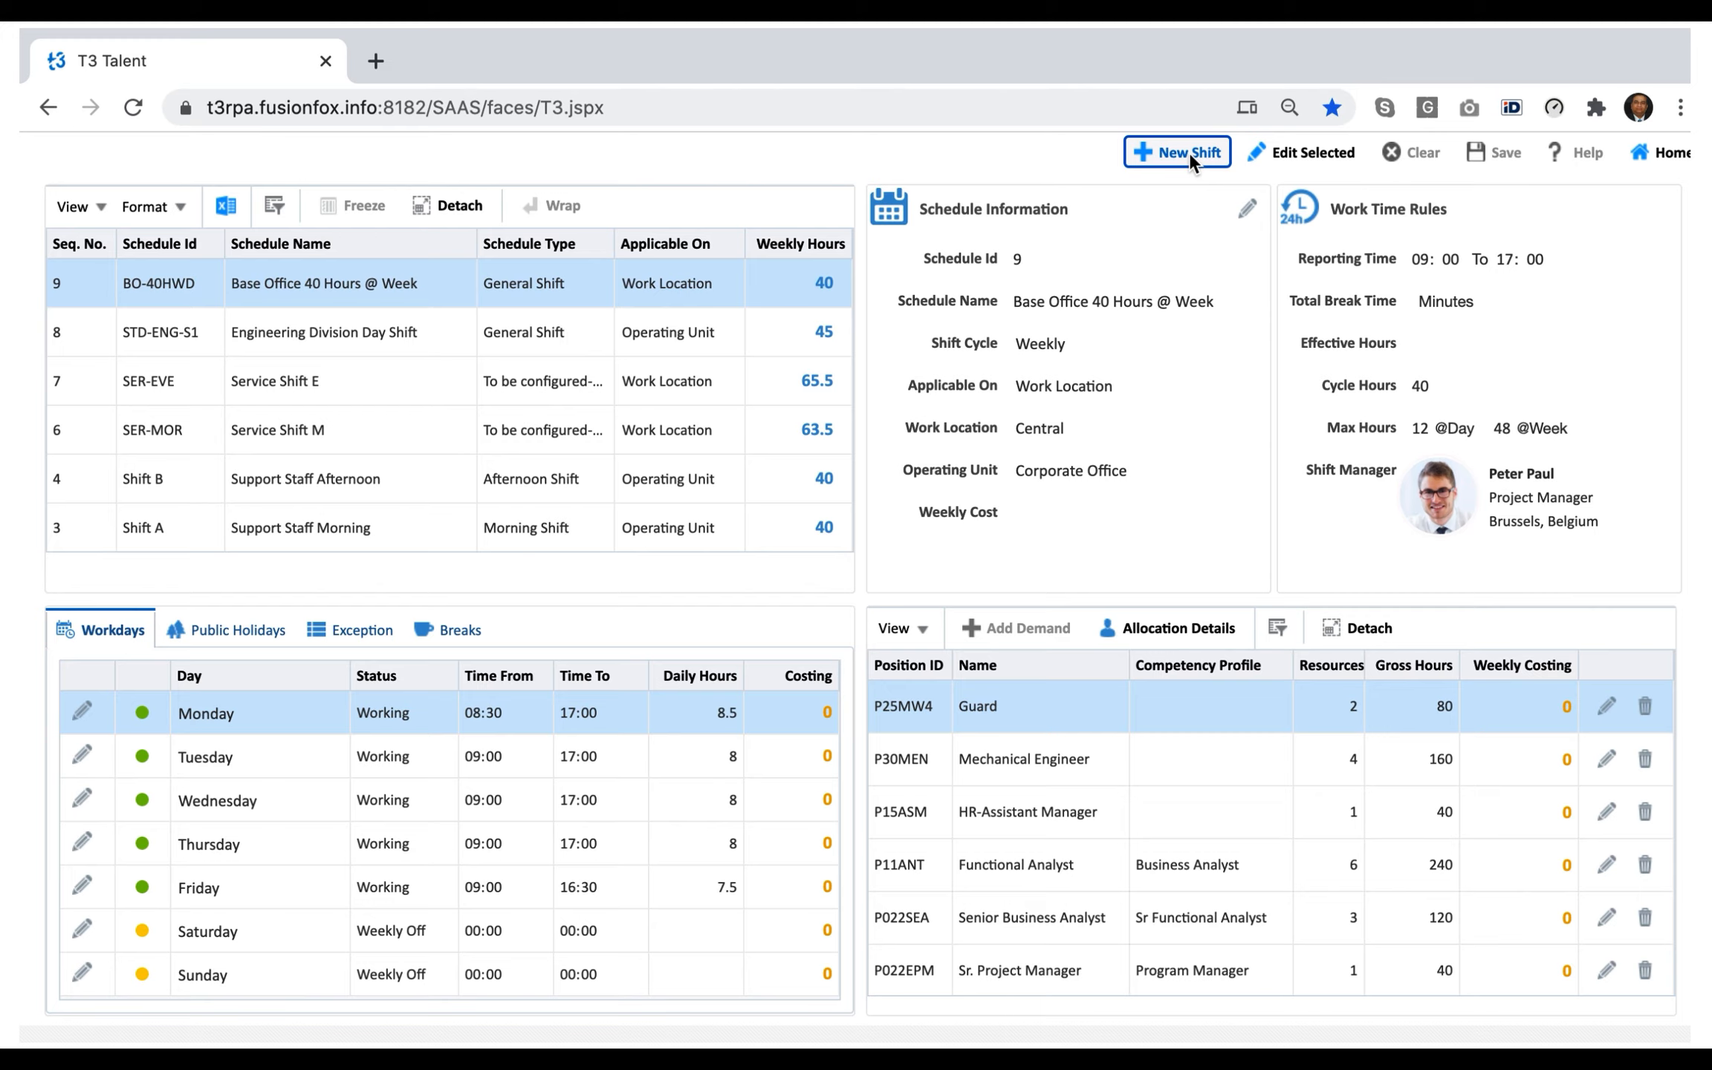
# Create a new shift with the ID BO-38HWD and the name Base Office 38 Hours @ Week.
pyautogui.click(1189, 151)
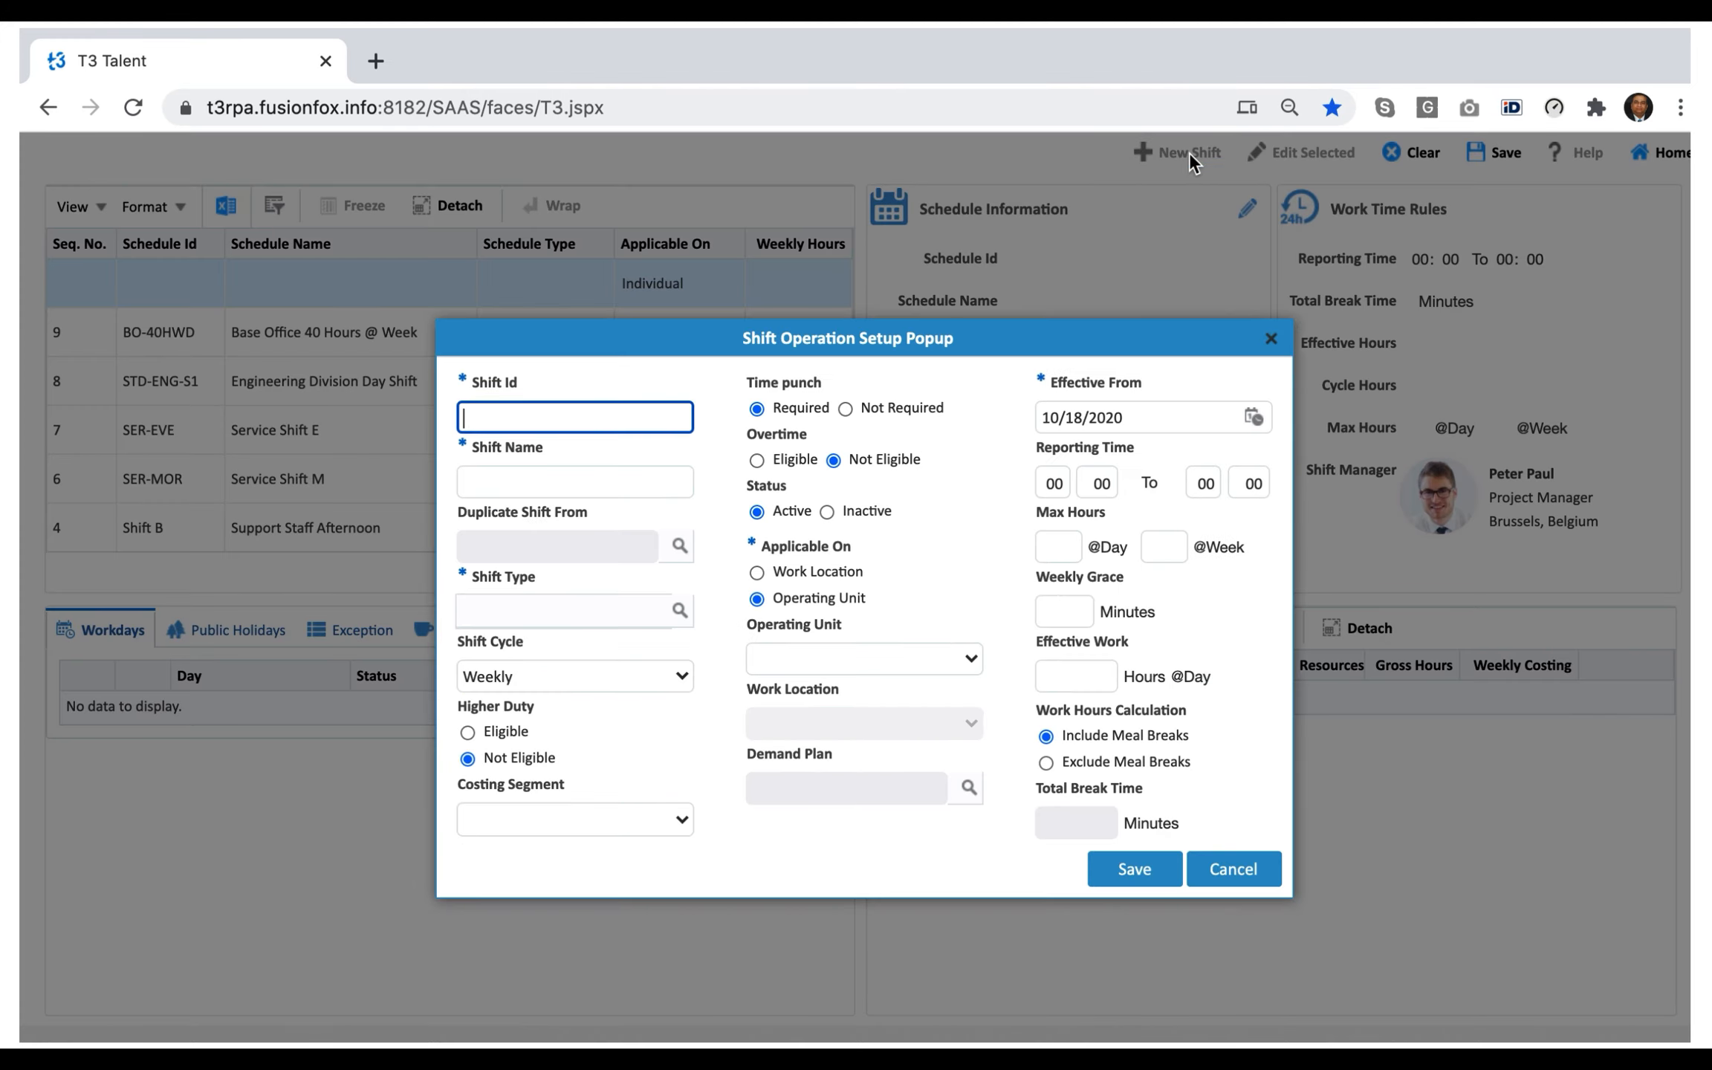
pyautogui.write('BO-38HWD')
pyautogui.click(556, 484)
pyautogui.write('Bas')
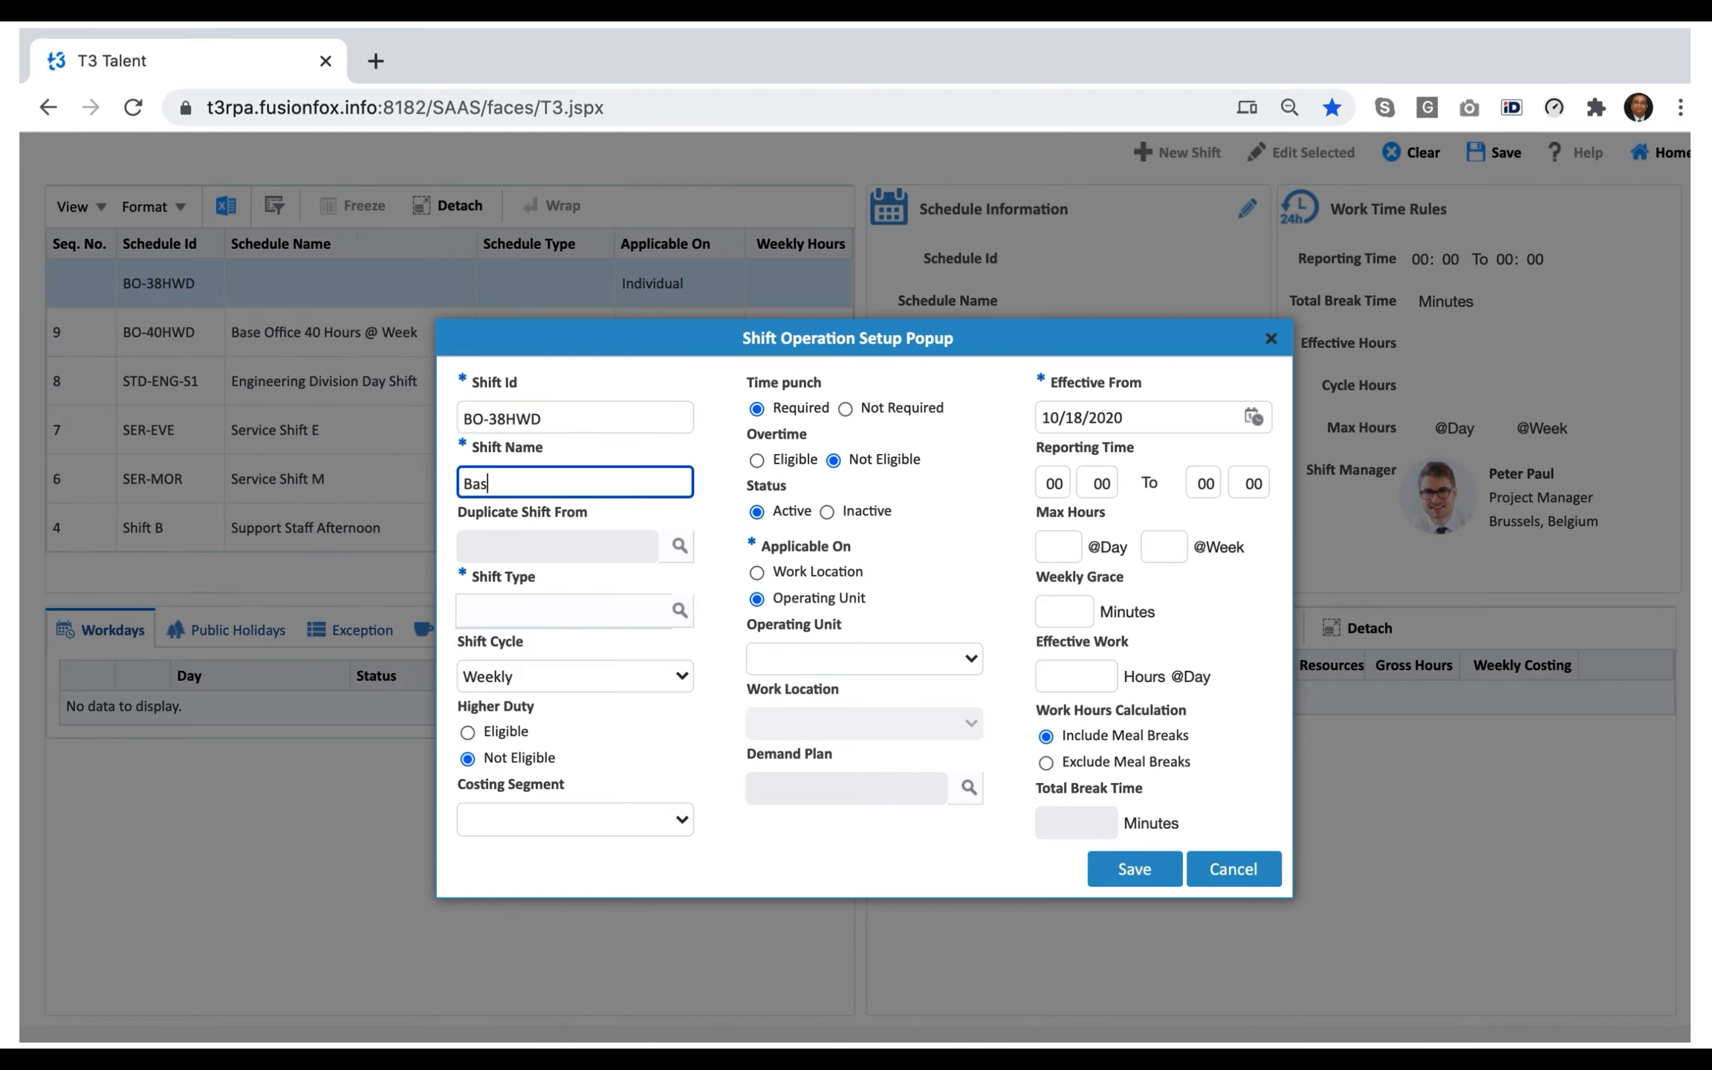
pyautogui.write('e Office 38 Hours @ Week')
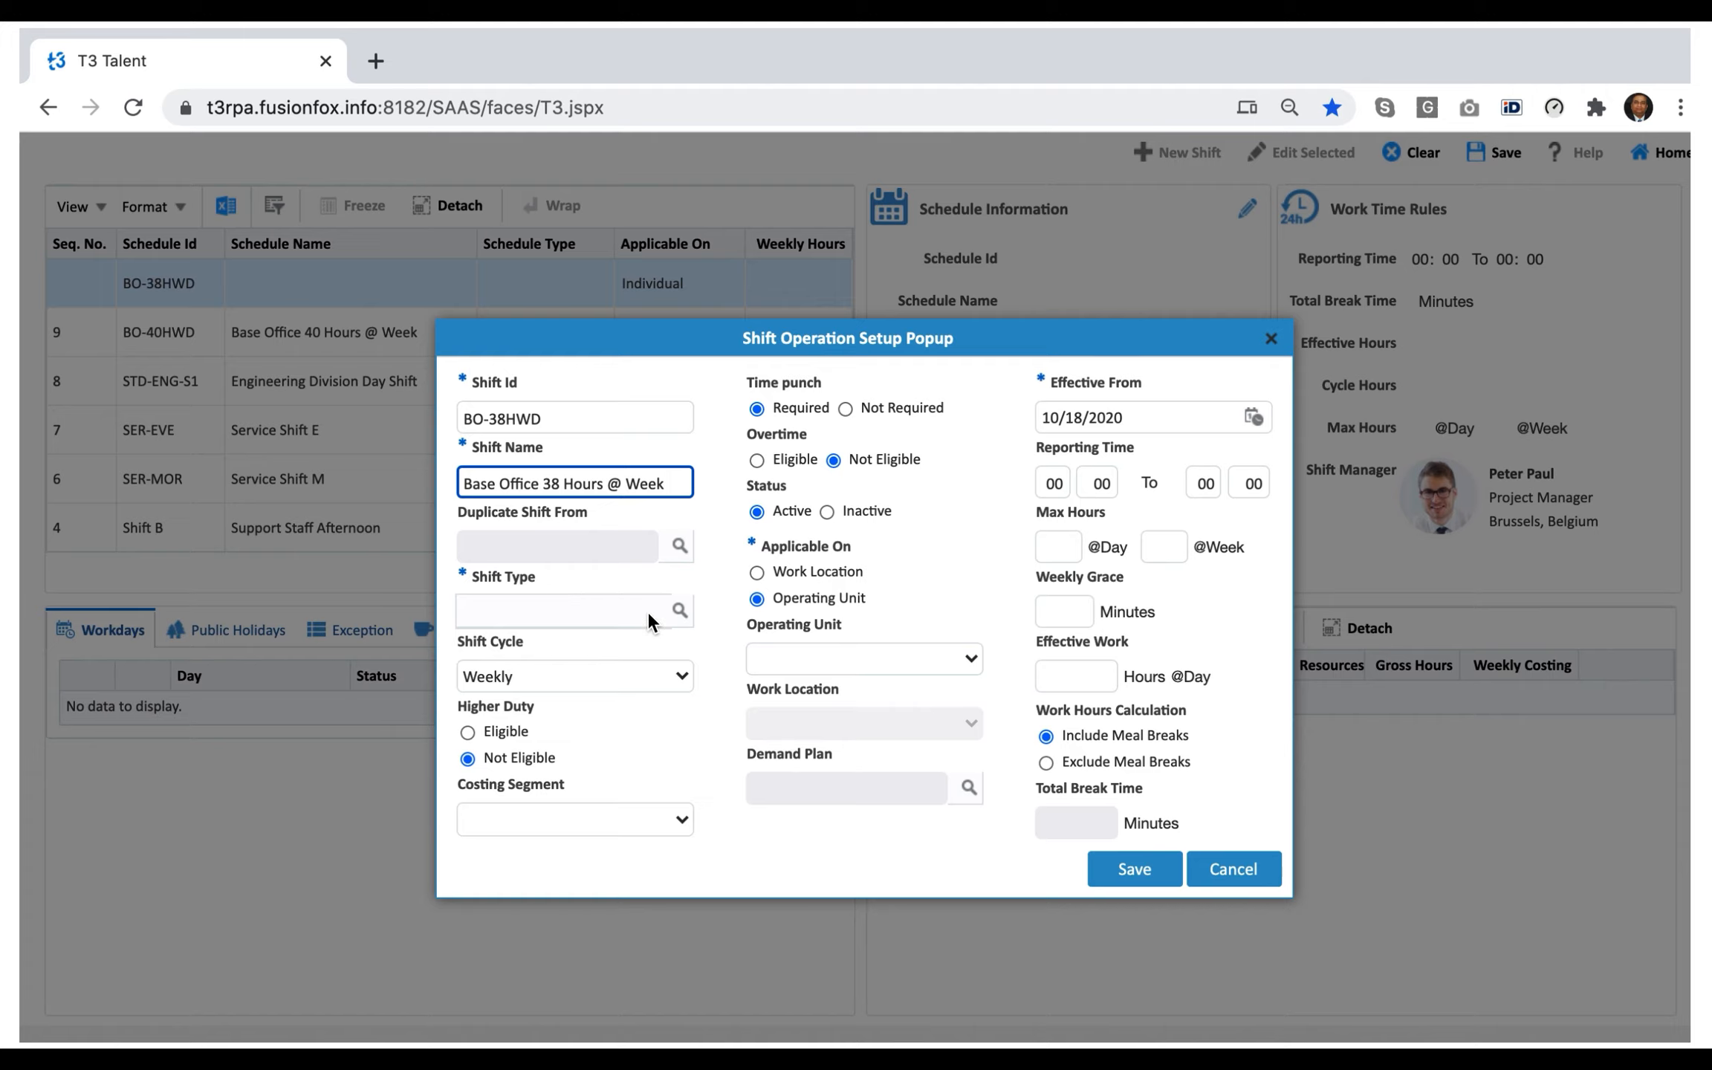
# Set the shift type to General Shift and mark higher duty as Eligible.
pyautogui.click(677, 616)
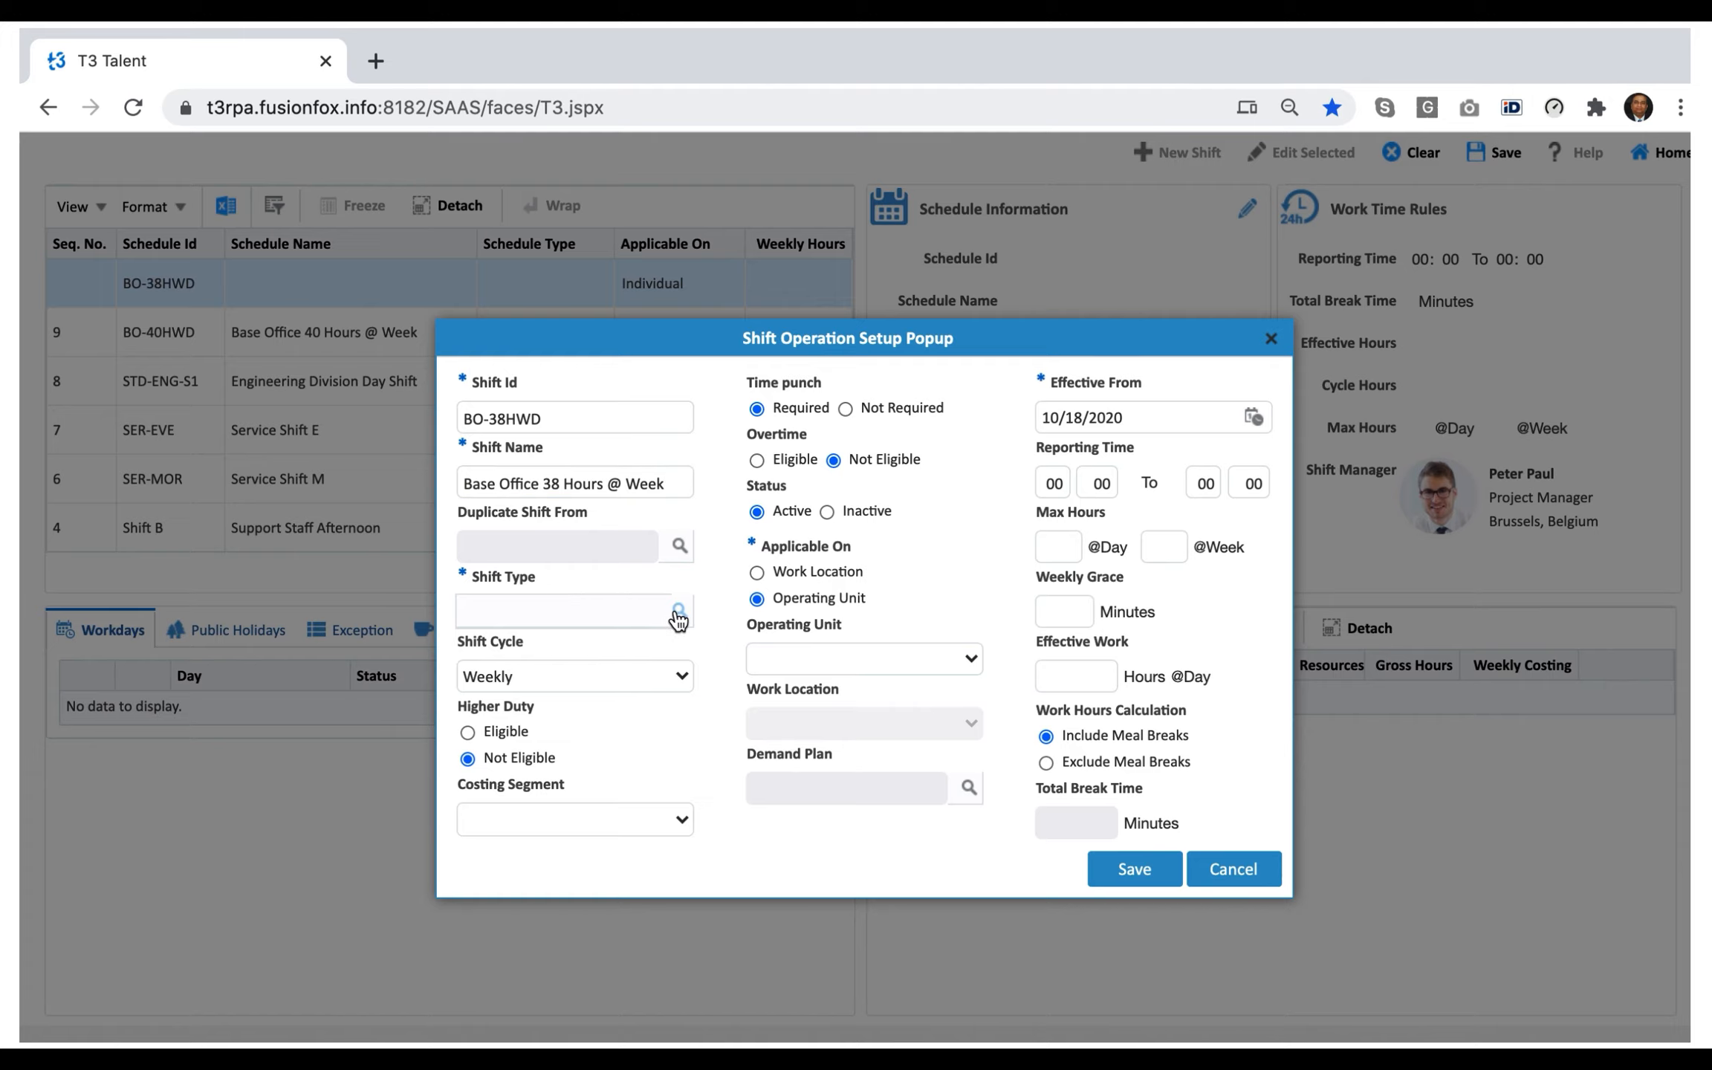
pyautogui.click(677, 617)
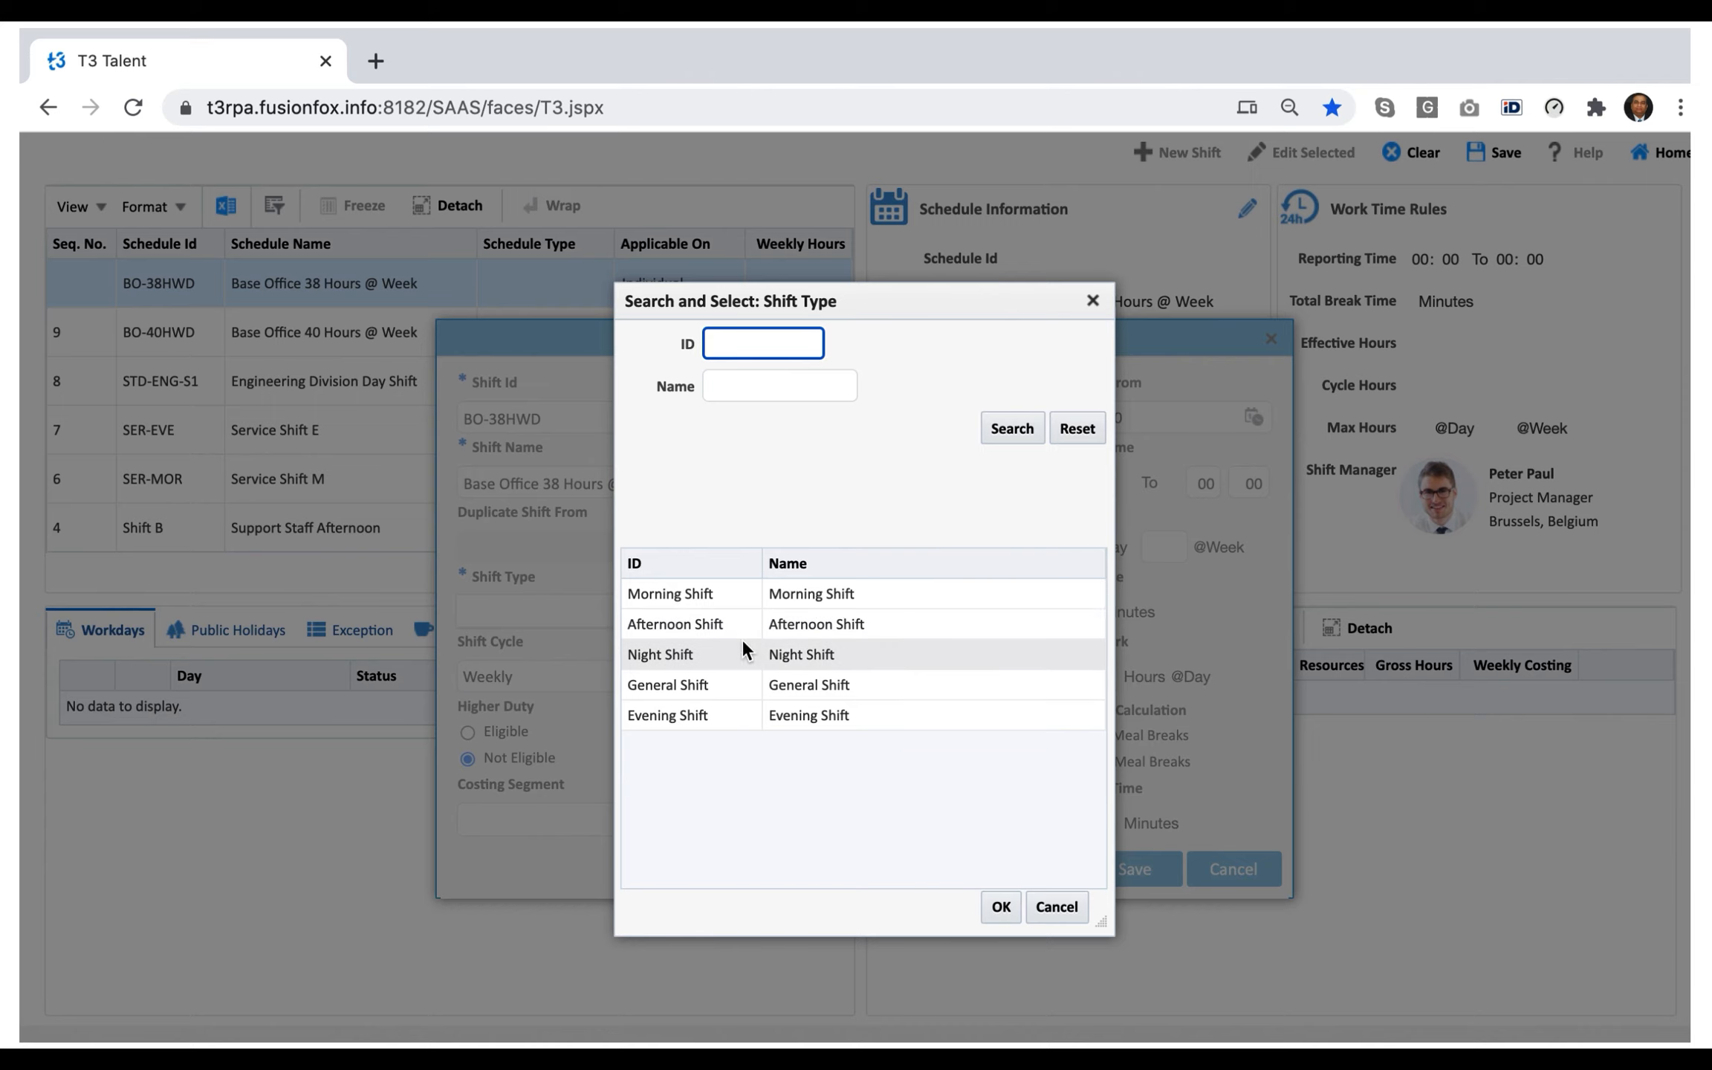
pyautogui.doubleClick(811, 682)
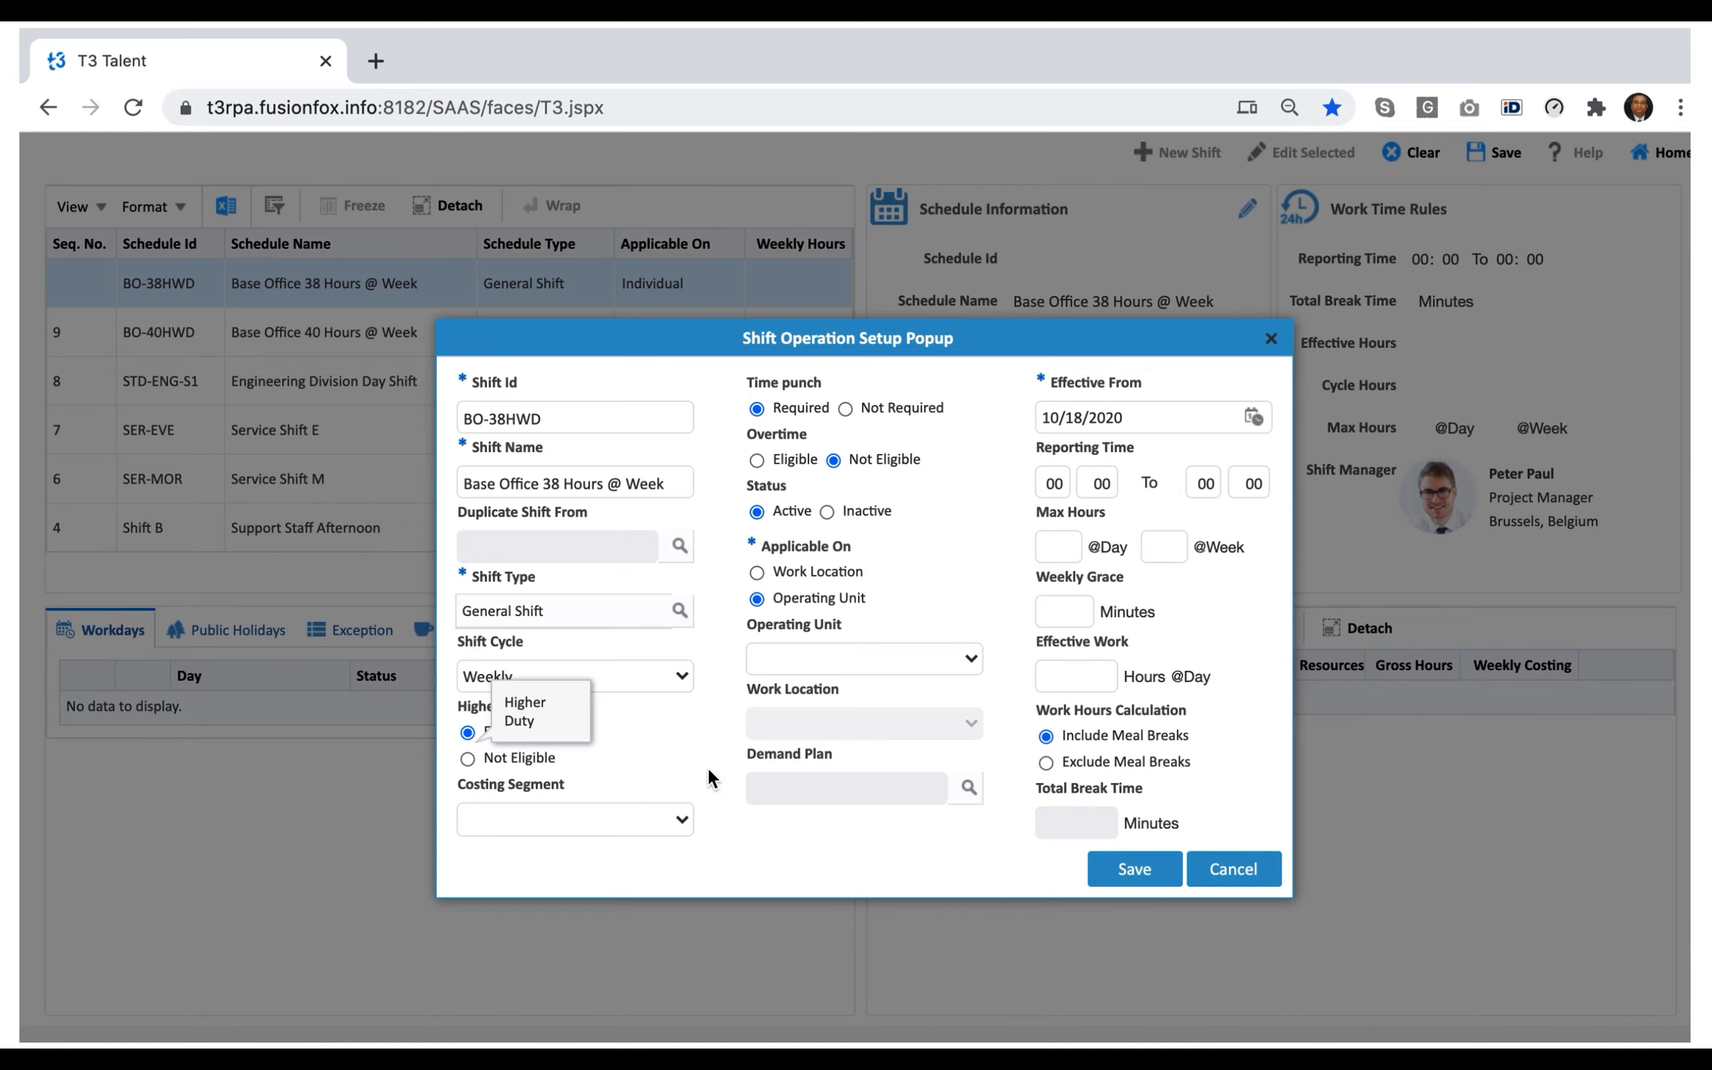
# Set the shift's costing segment to Cost Center and mark overtime as Eligible.
pyautogui.click(665, 812)
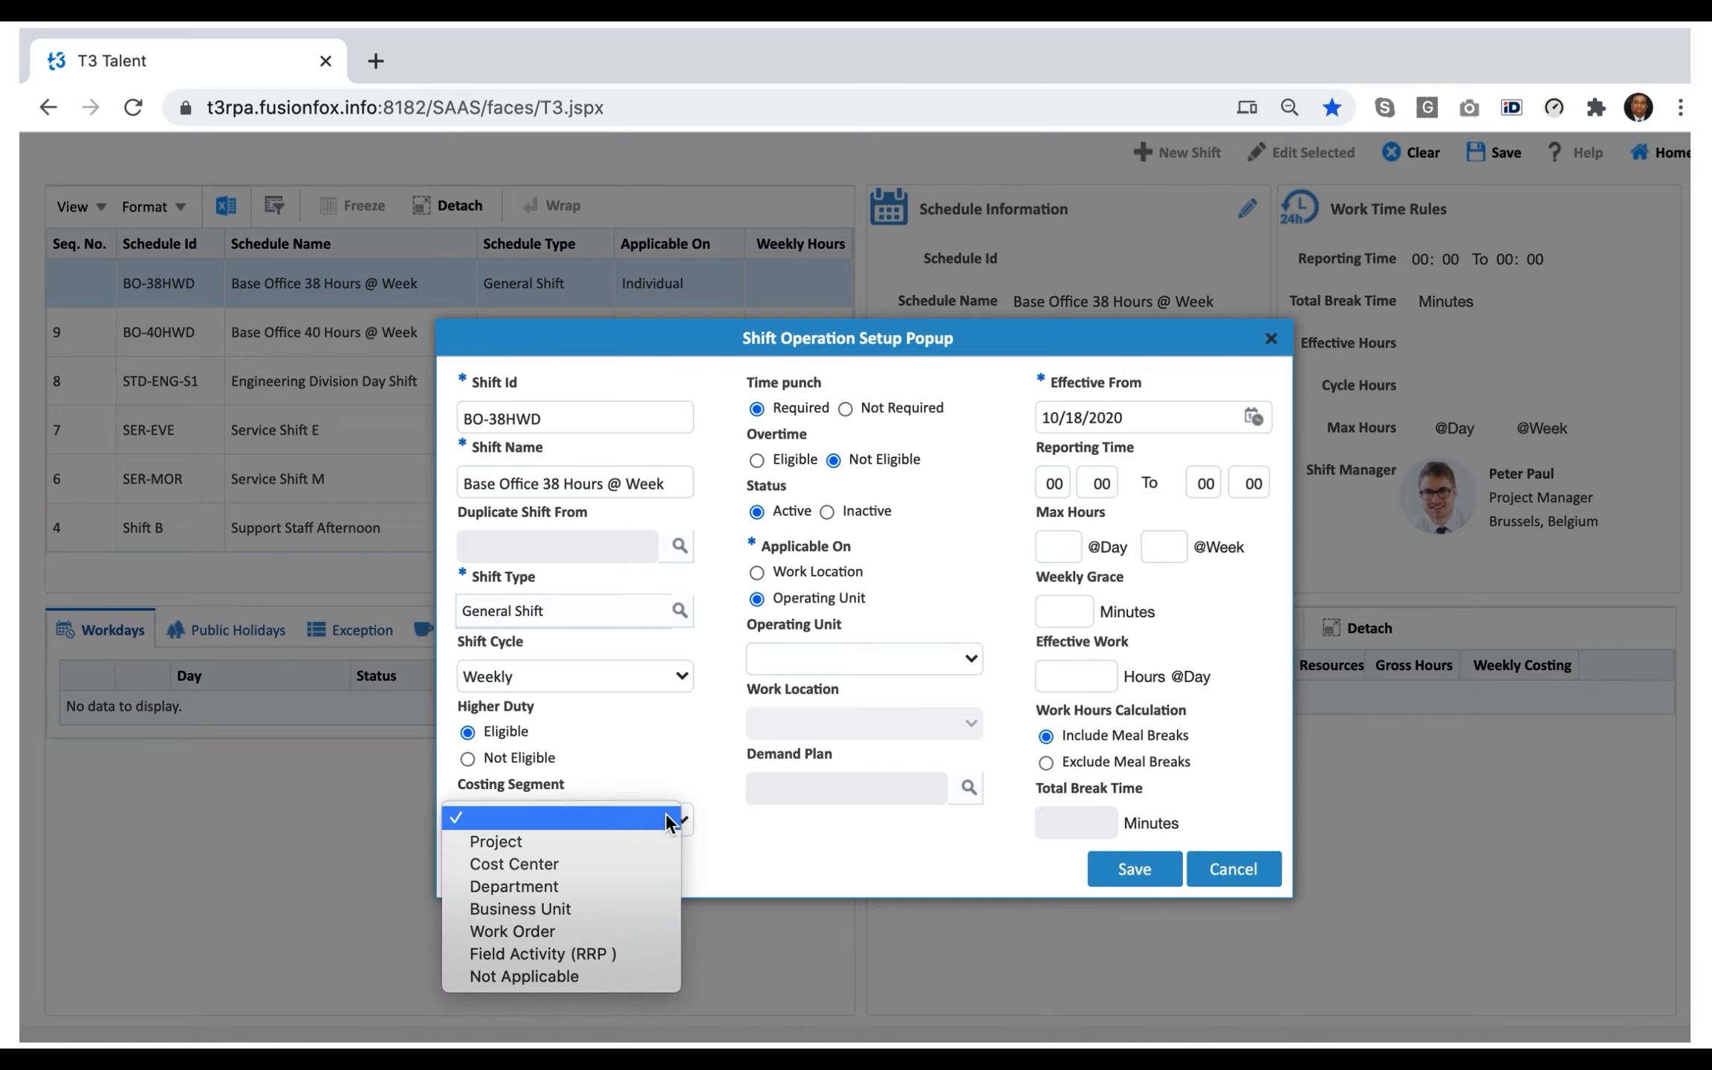
pyautogui.click(544, 864)
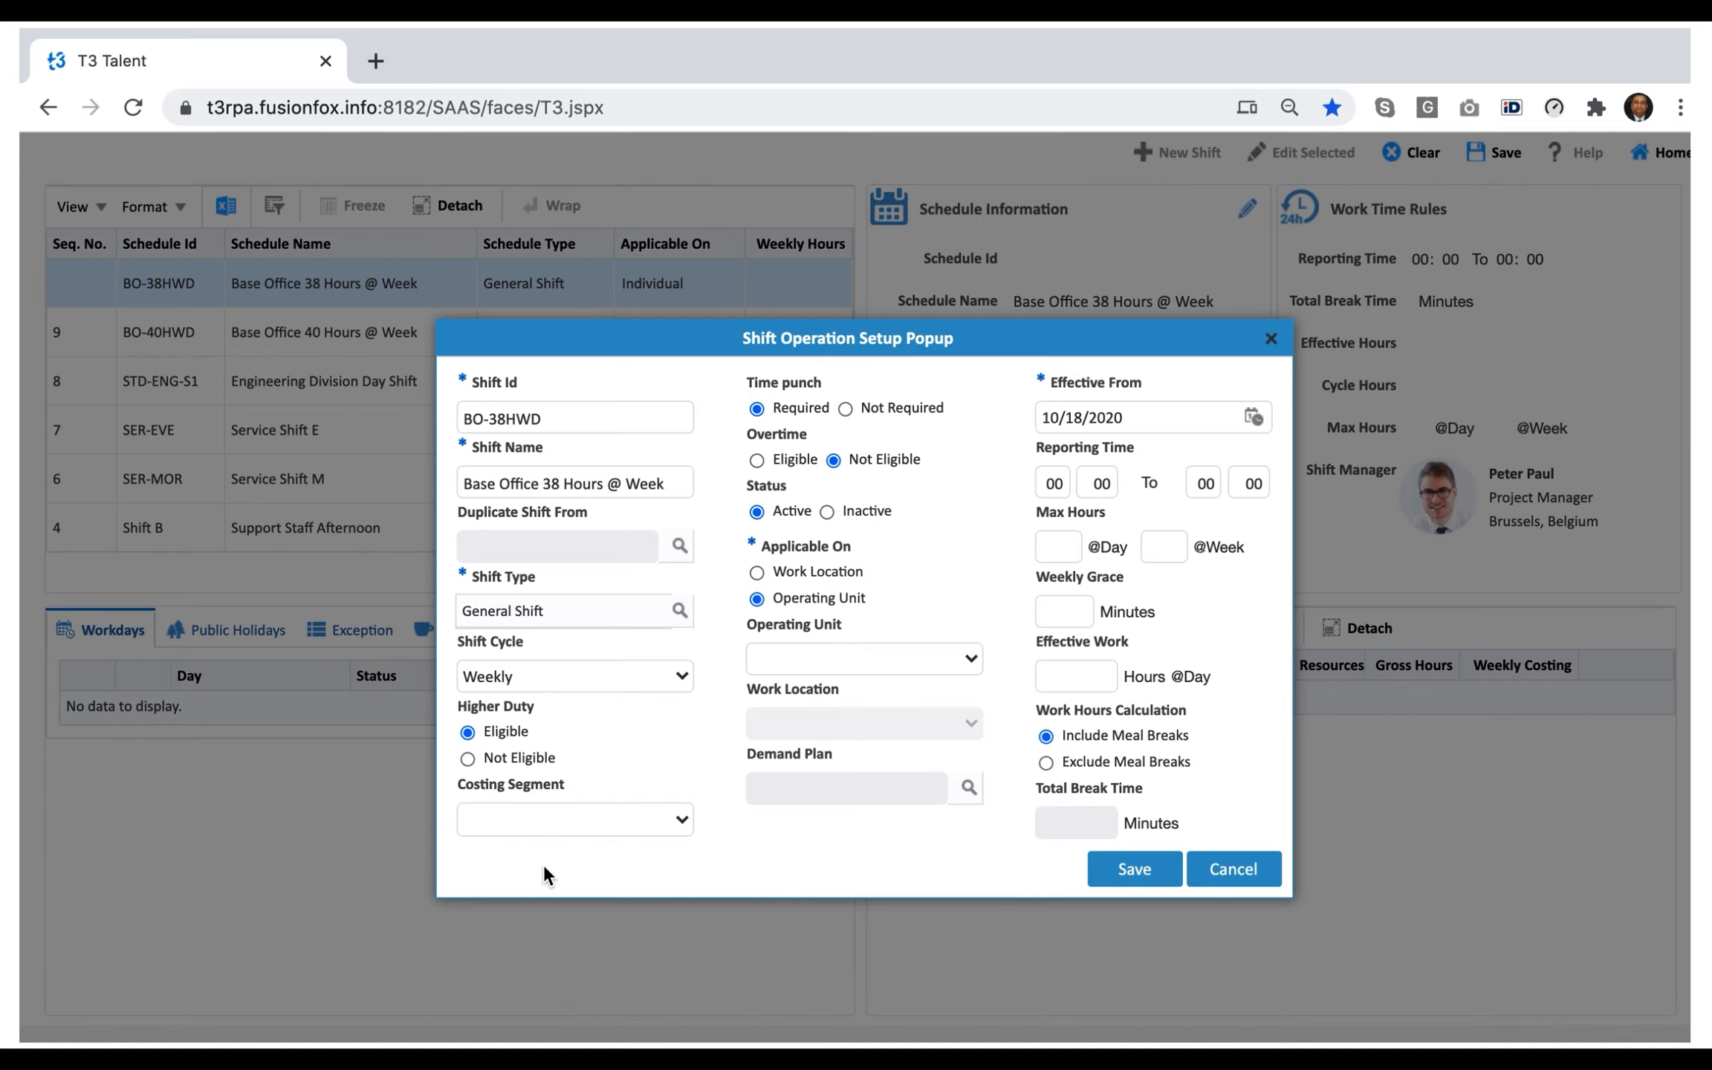
pyautogui.click(758, 460)
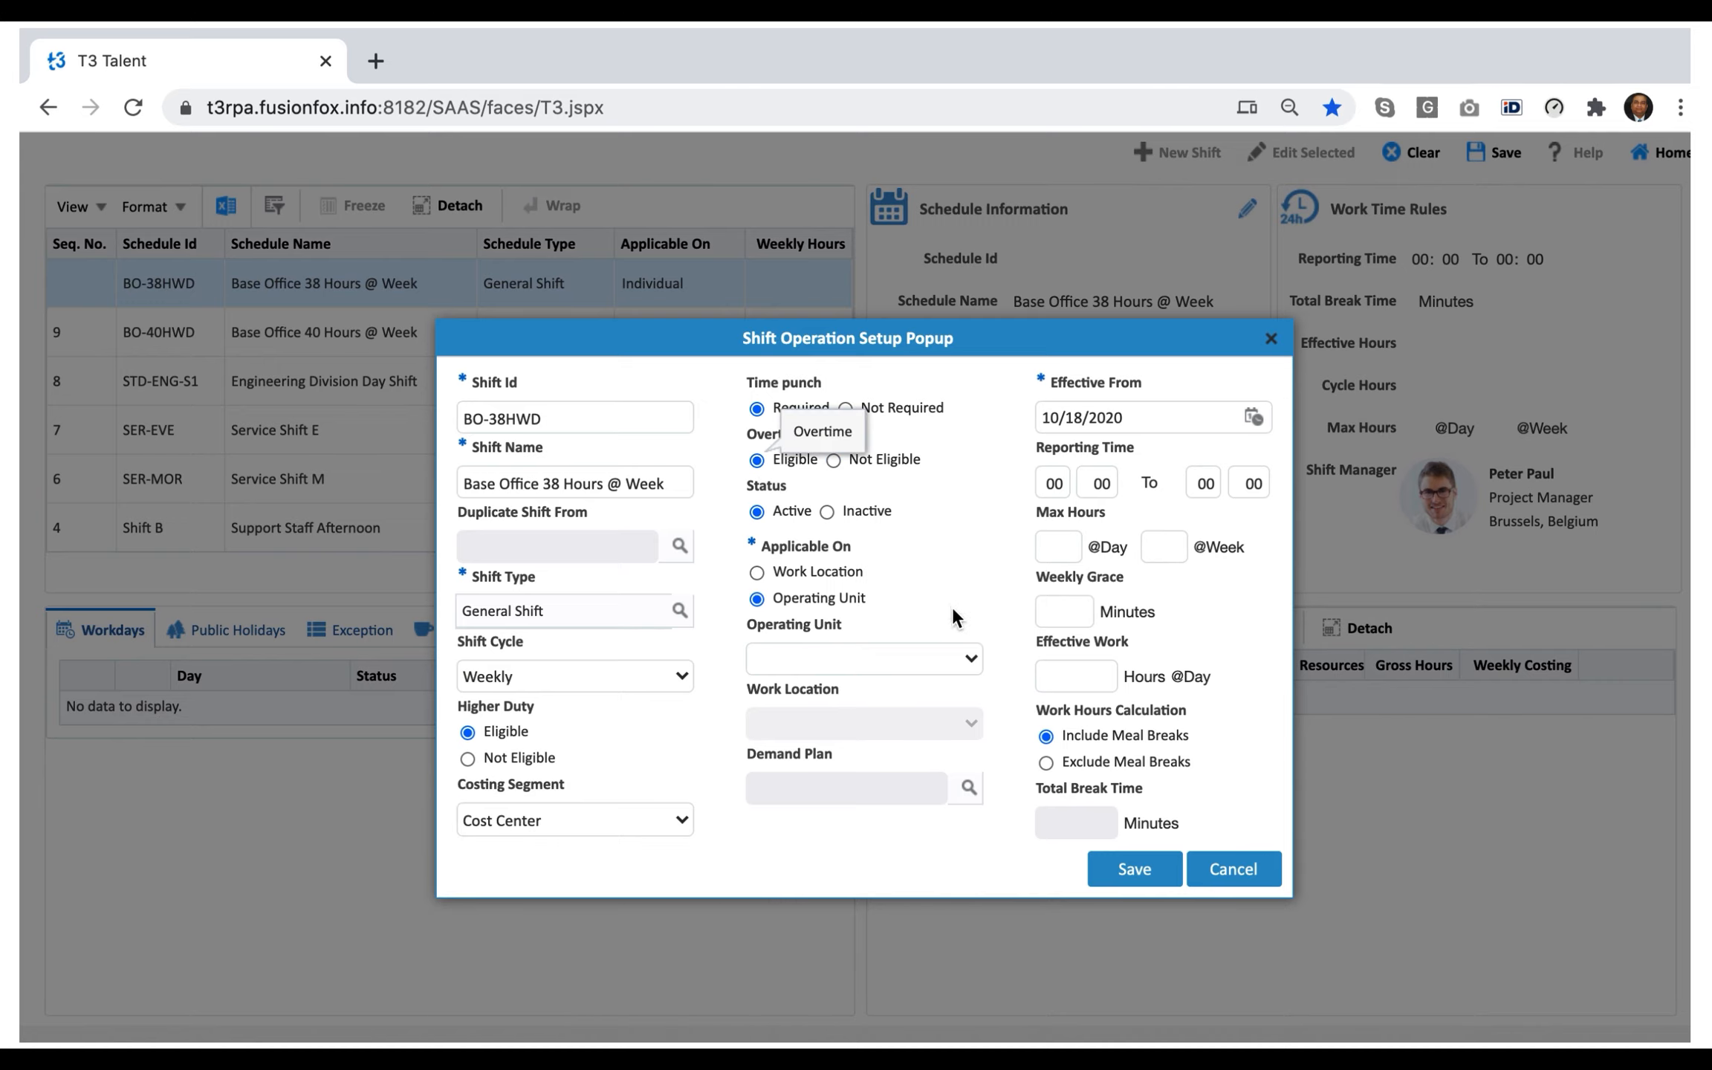
# Make the shift applicable on Work Location, with Corporate Office as operating unit and Central as work location.
pyautogui.click(959, 657)
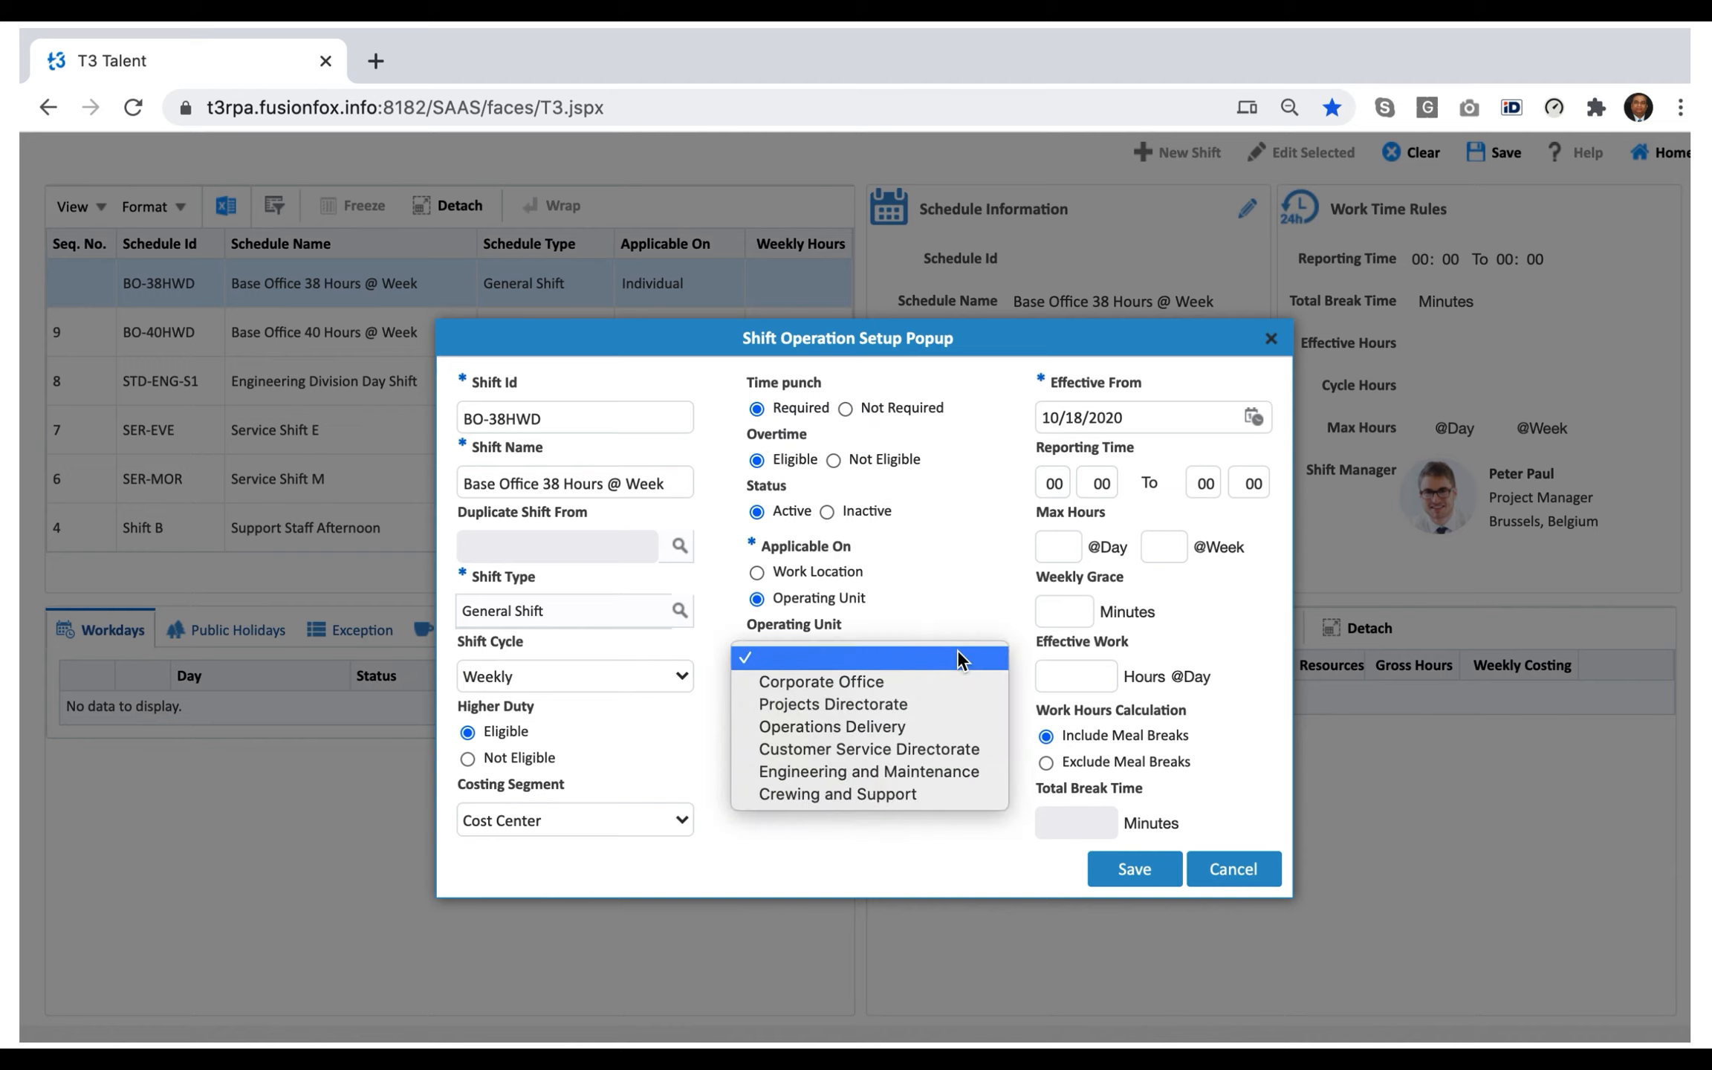
pyautogui.click(835, 565)
pyautogui.click(835, 565)
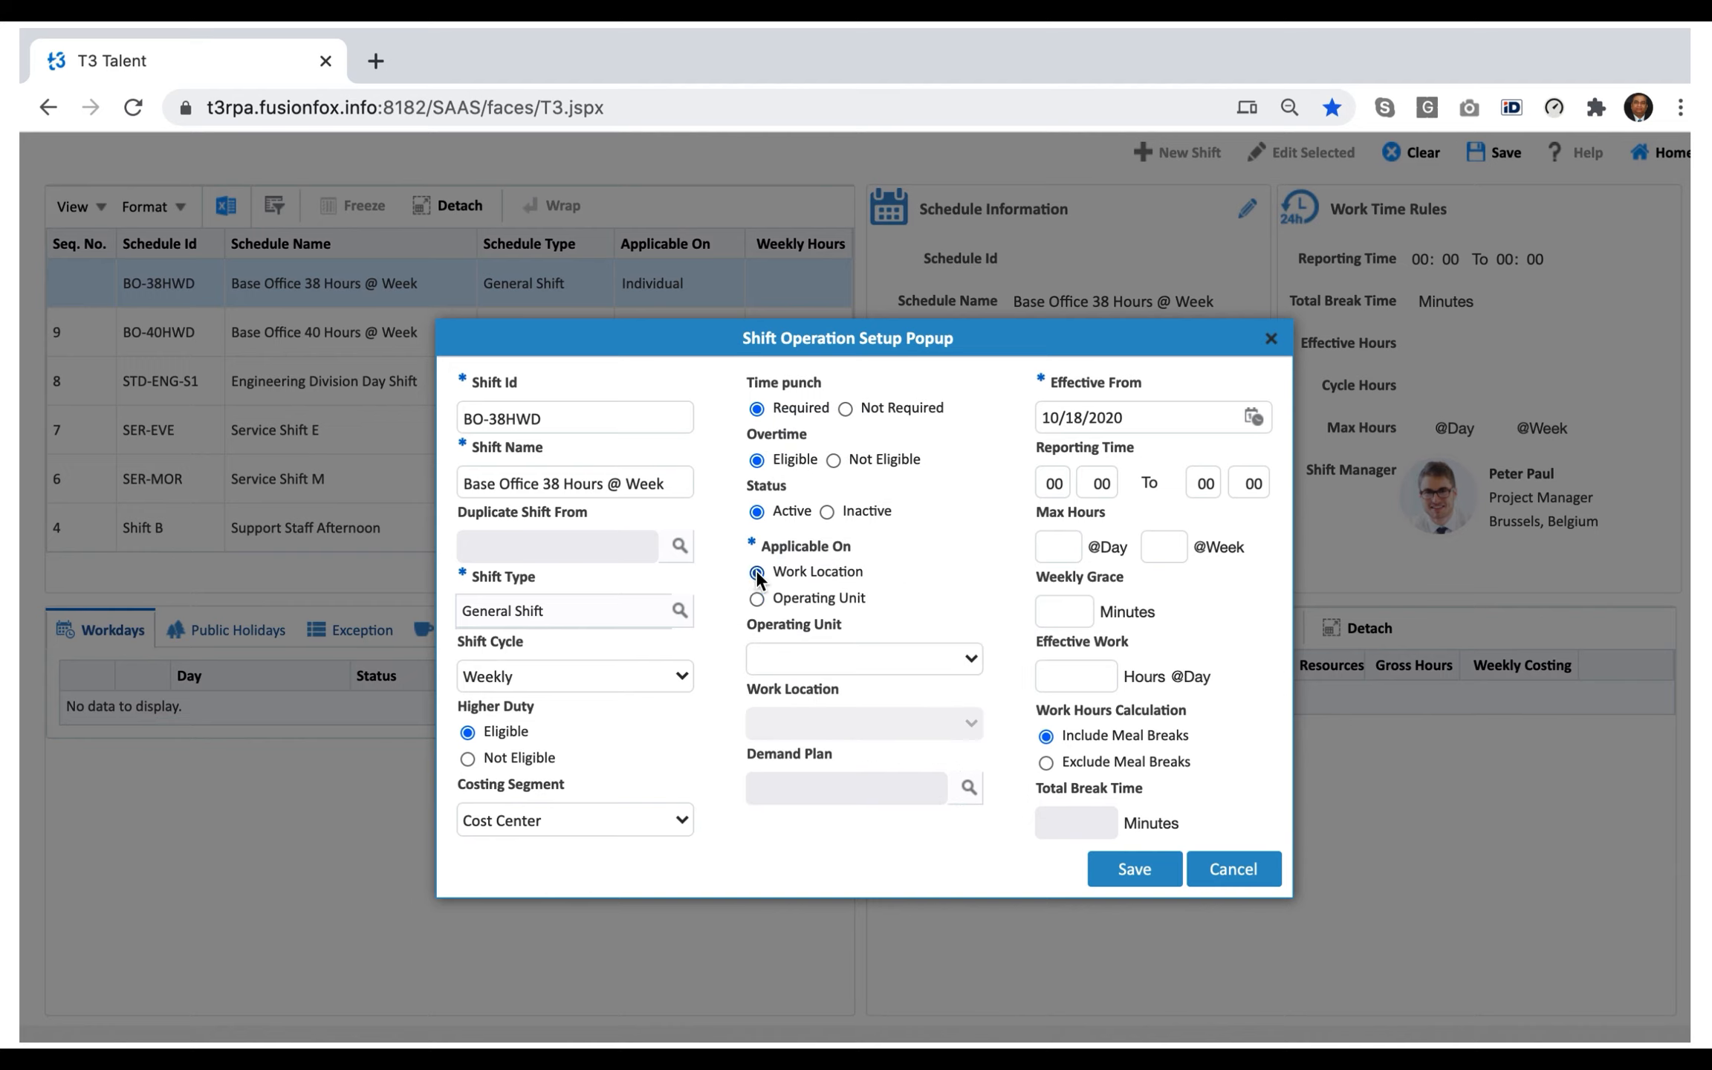
pyautogui.click(955, 663)
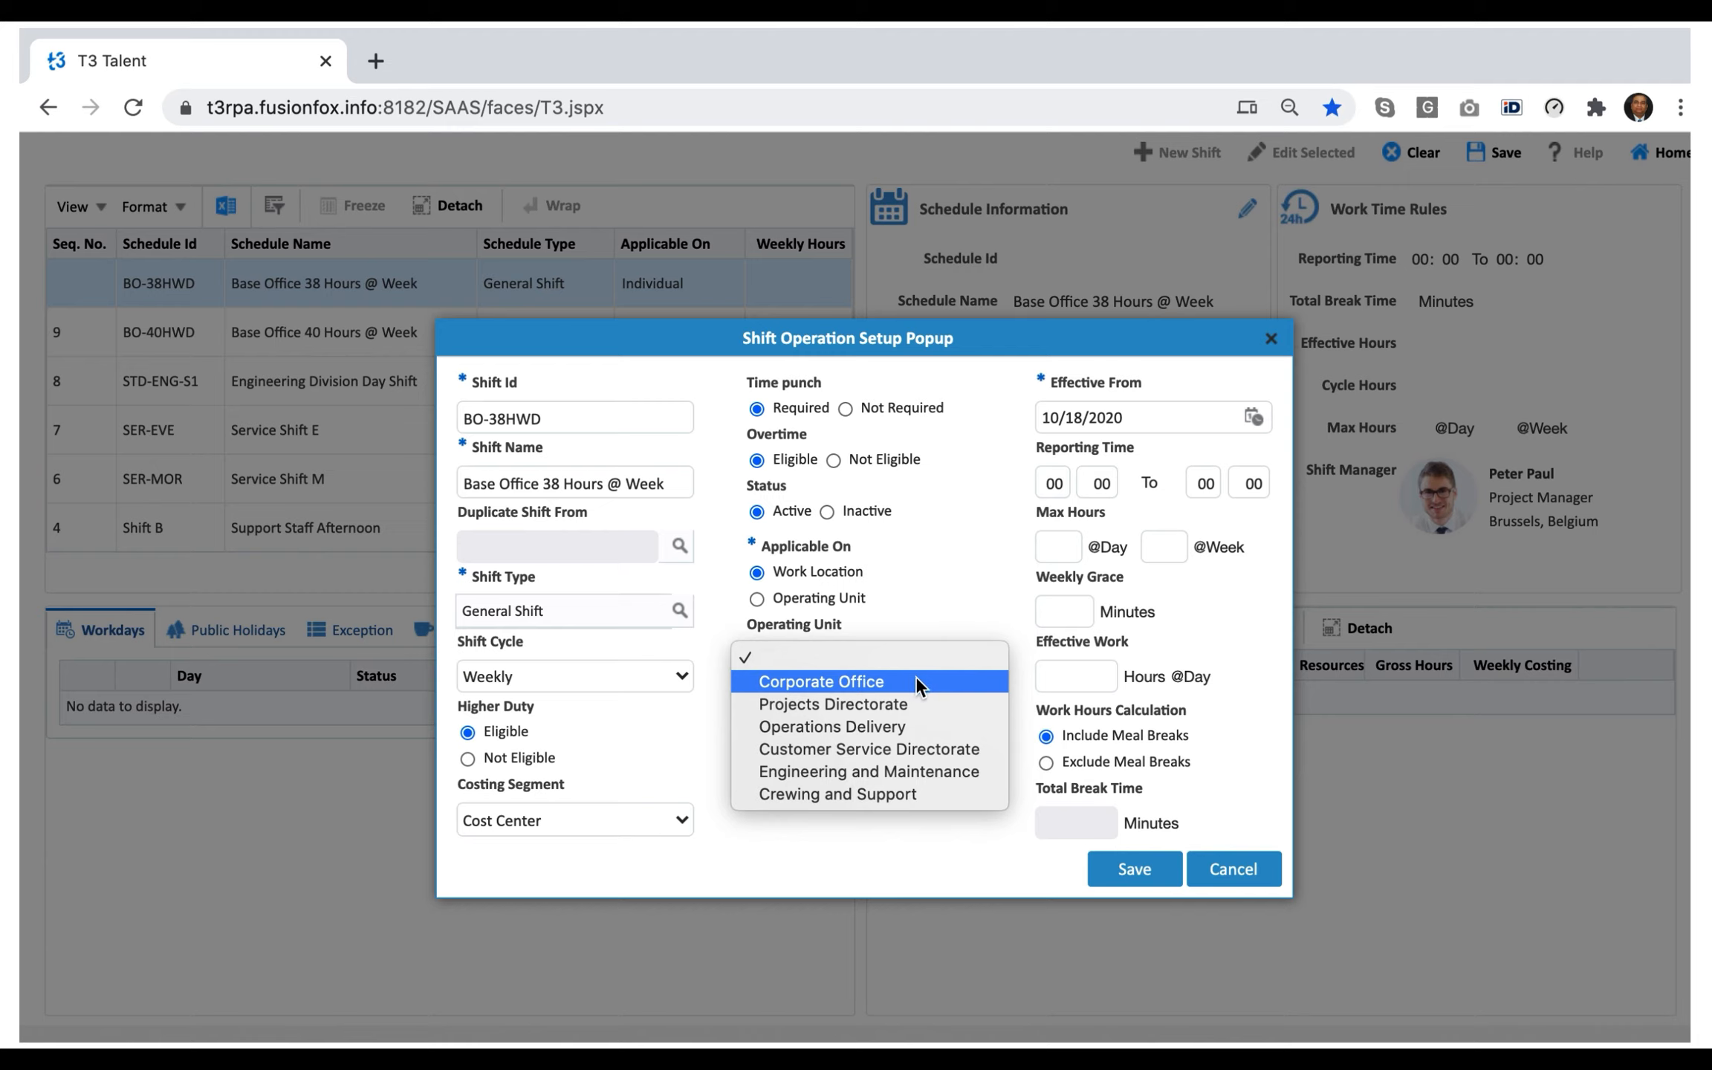
pyautogui.click(915, 676)
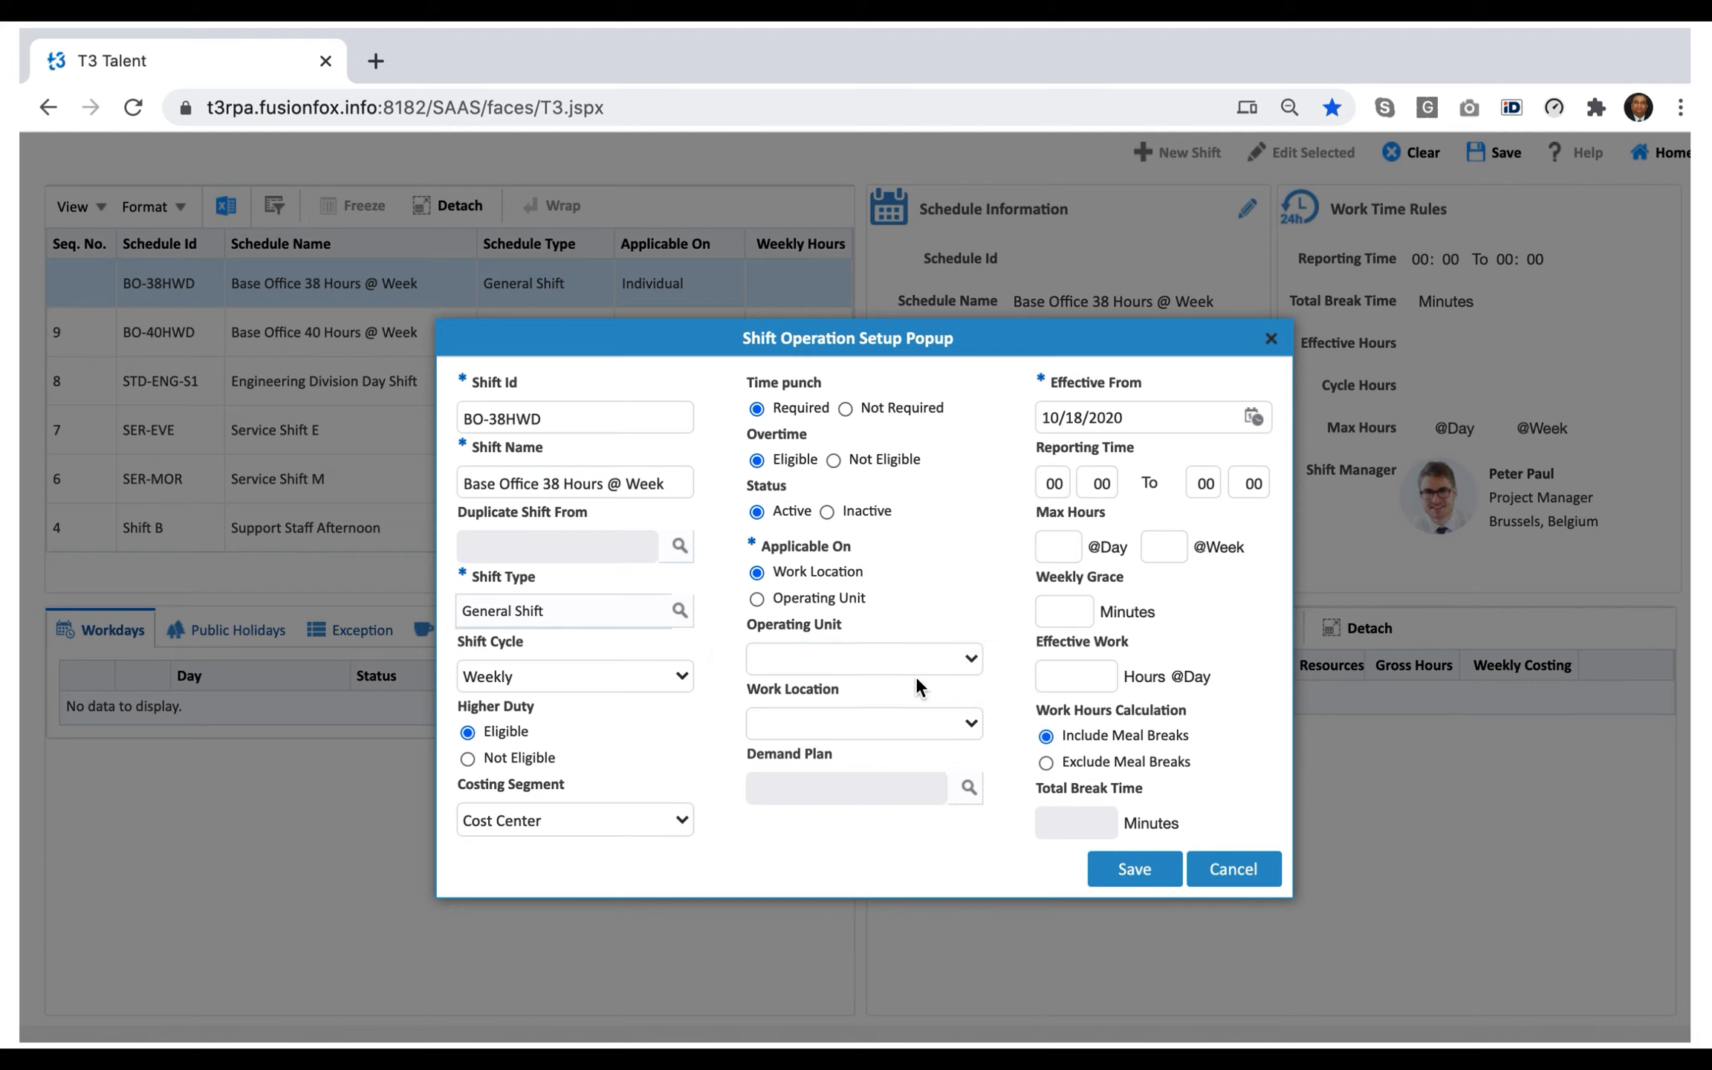
pyautogui.click(963, 730)
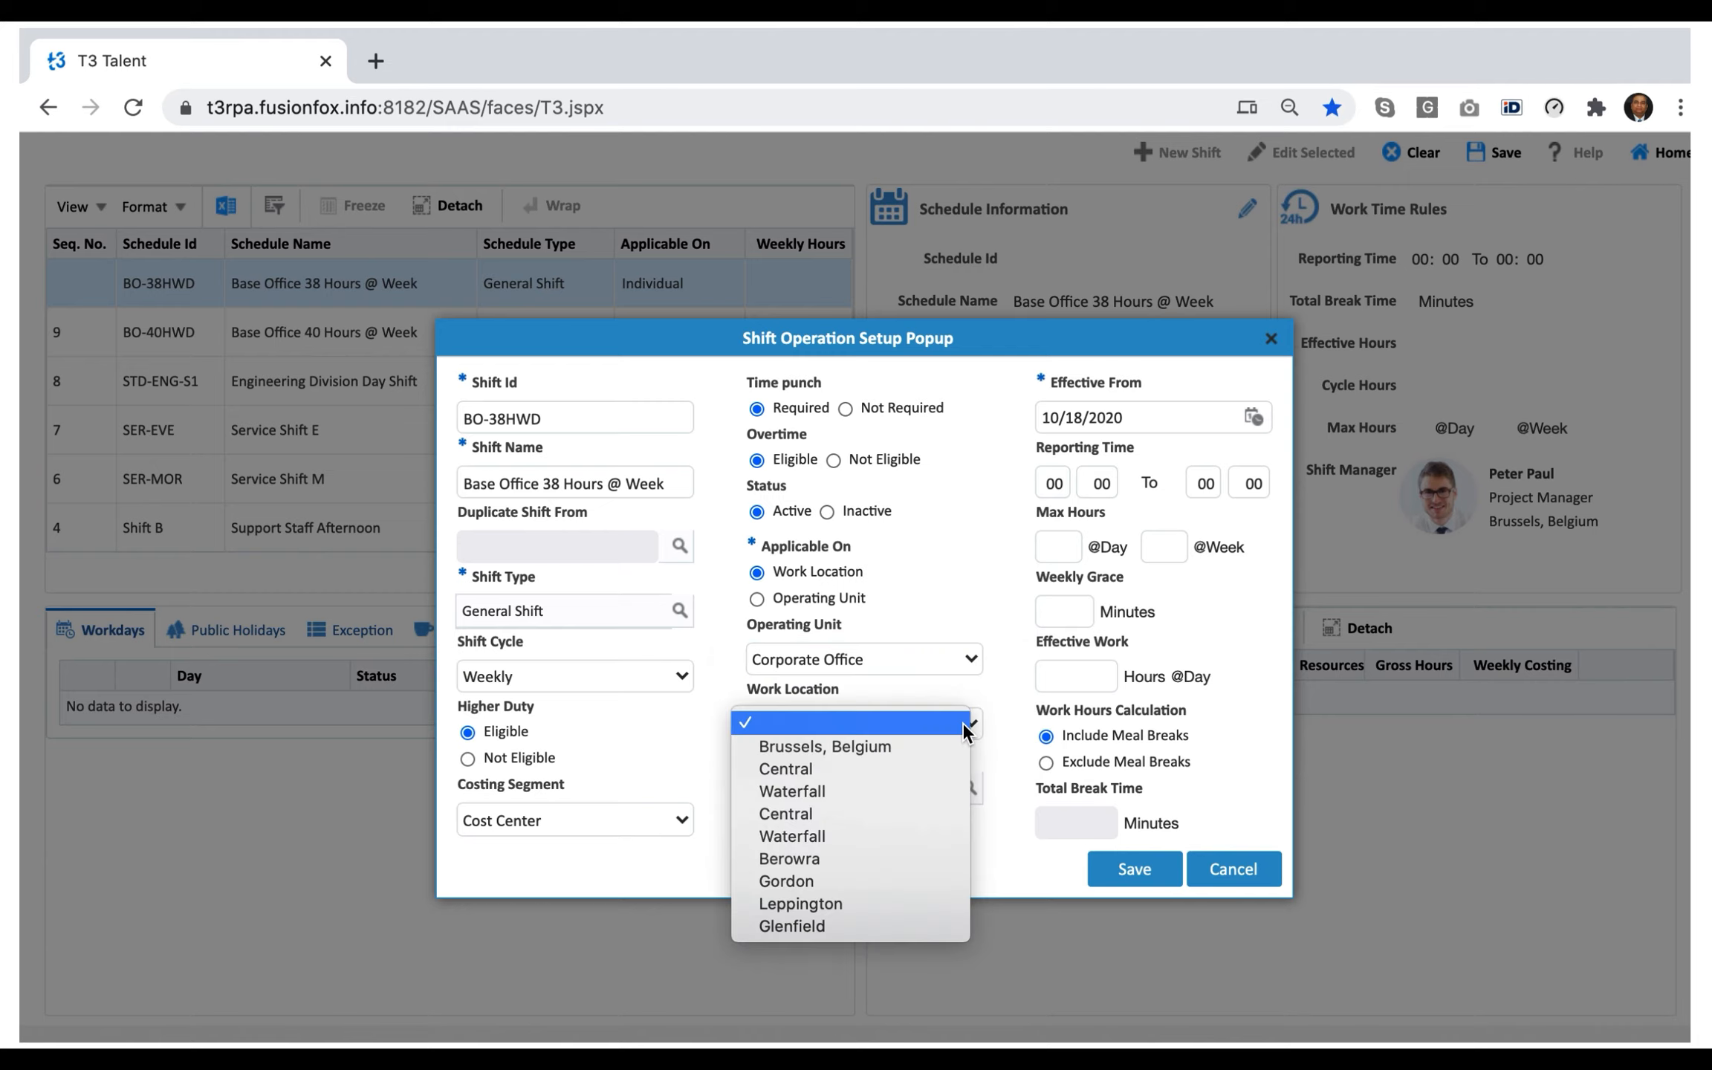
pyautogui.click(839, 771)
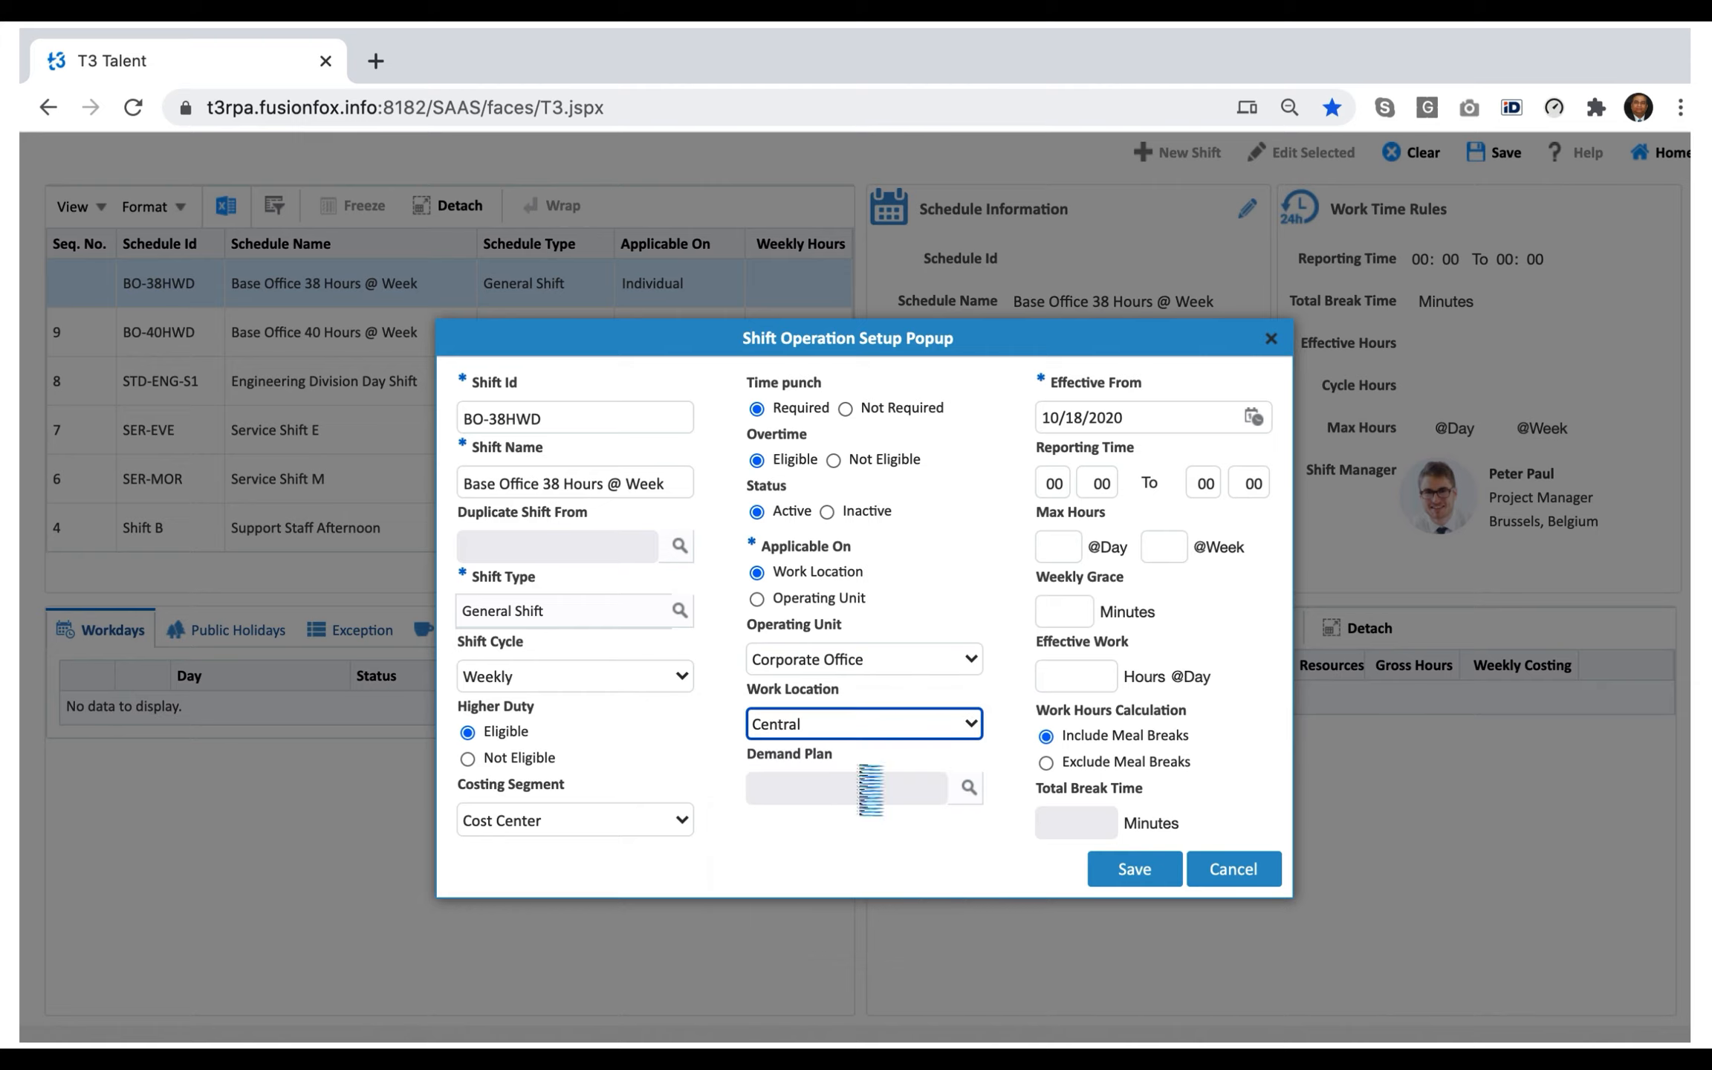
# Assign the Base Office Support Staff demand plan to the shift.
pyautogui.click(967, 833)
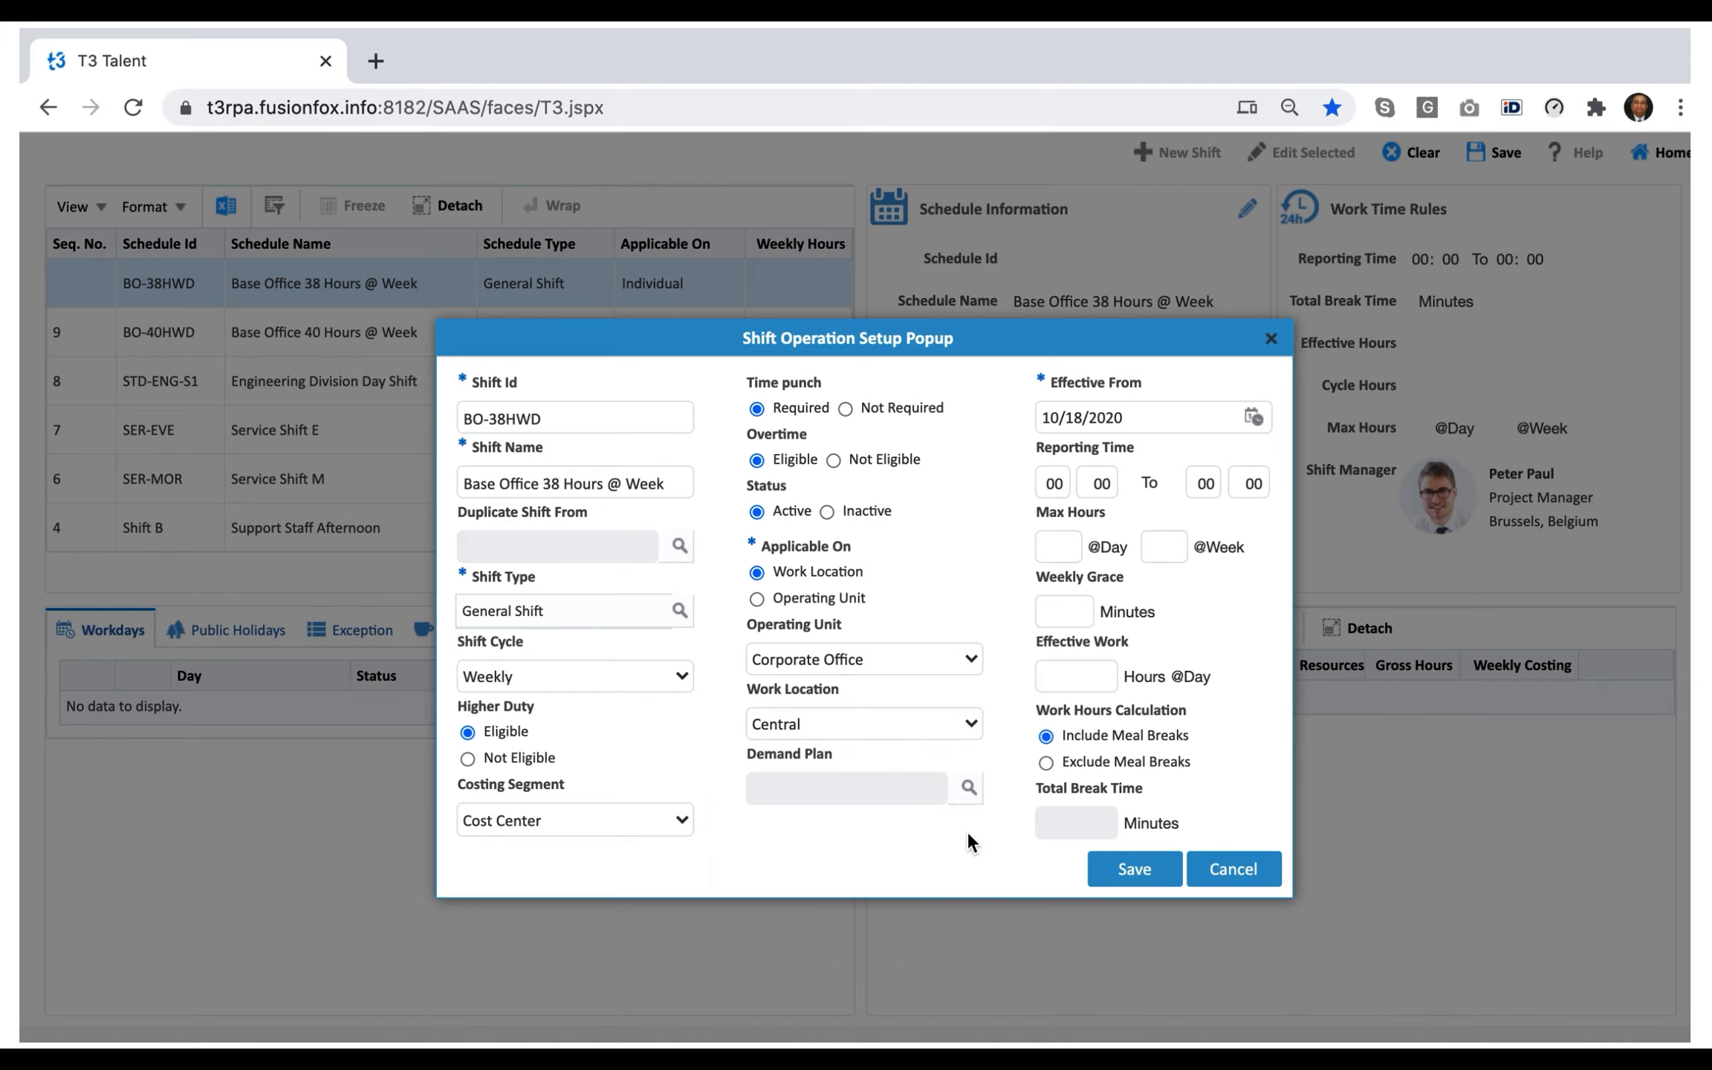
pyautogui.click(968, 787)
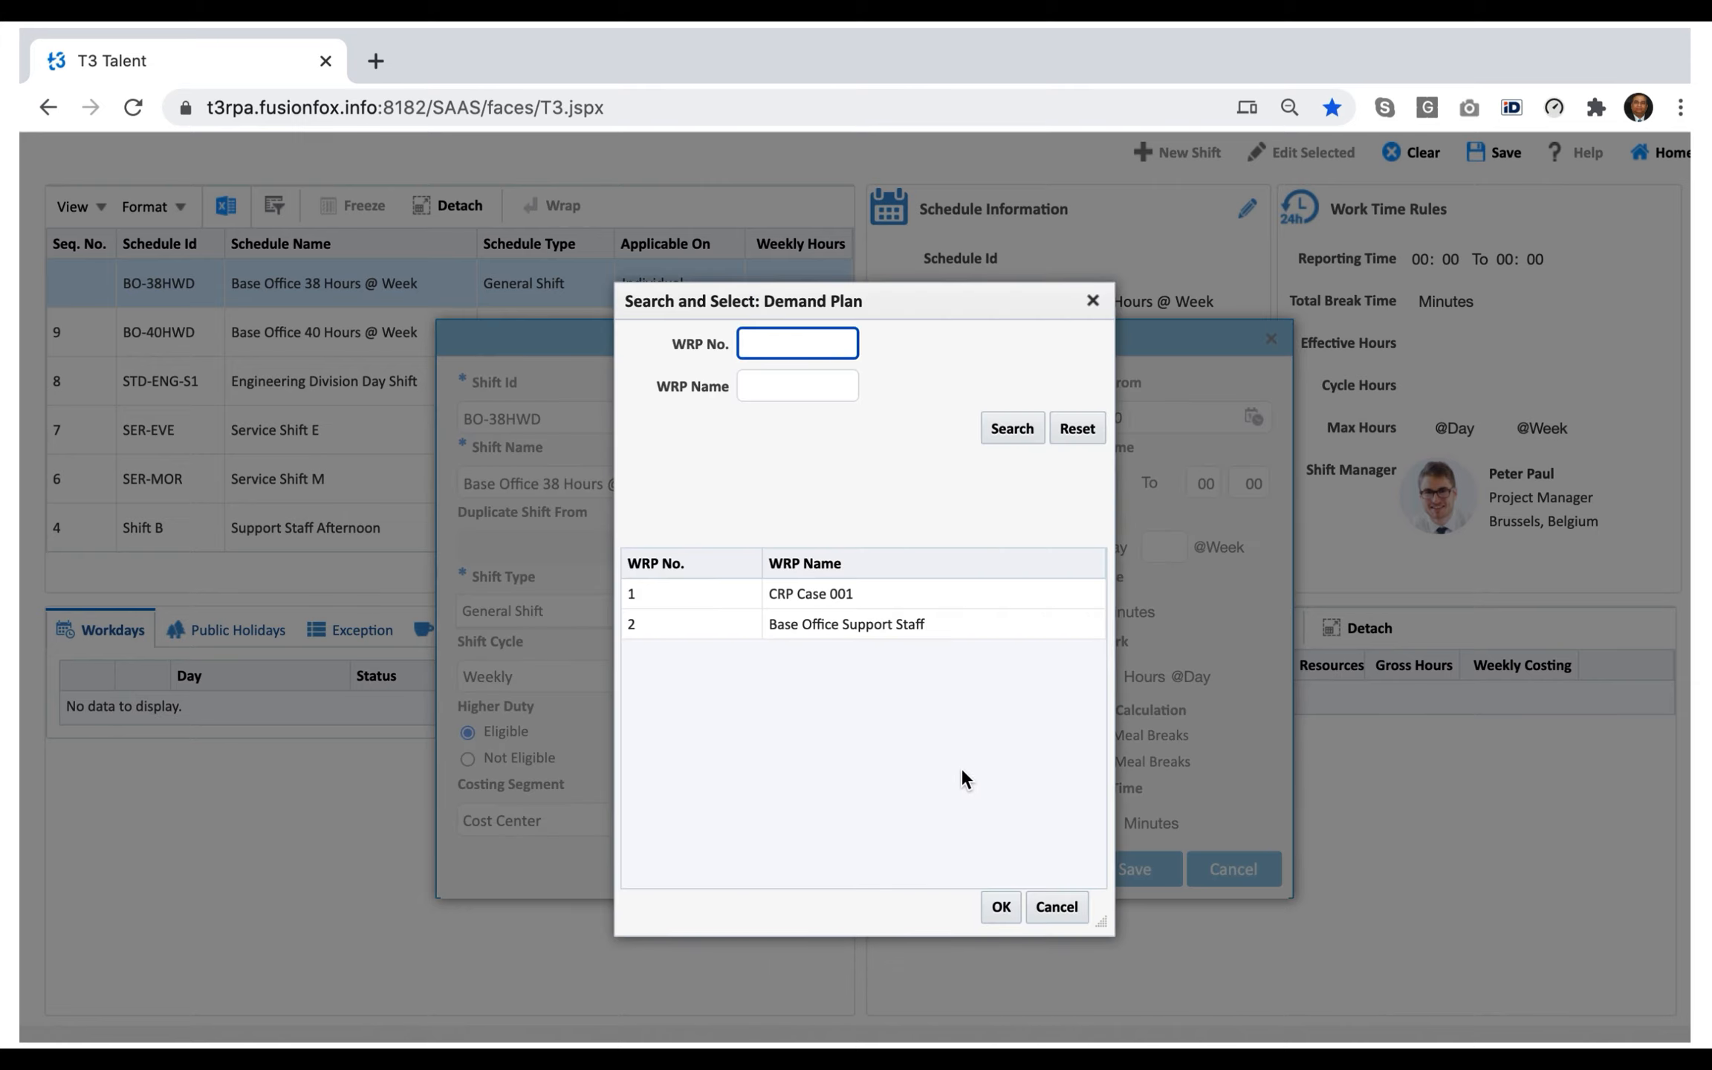
pyautogui.click(897, 624)
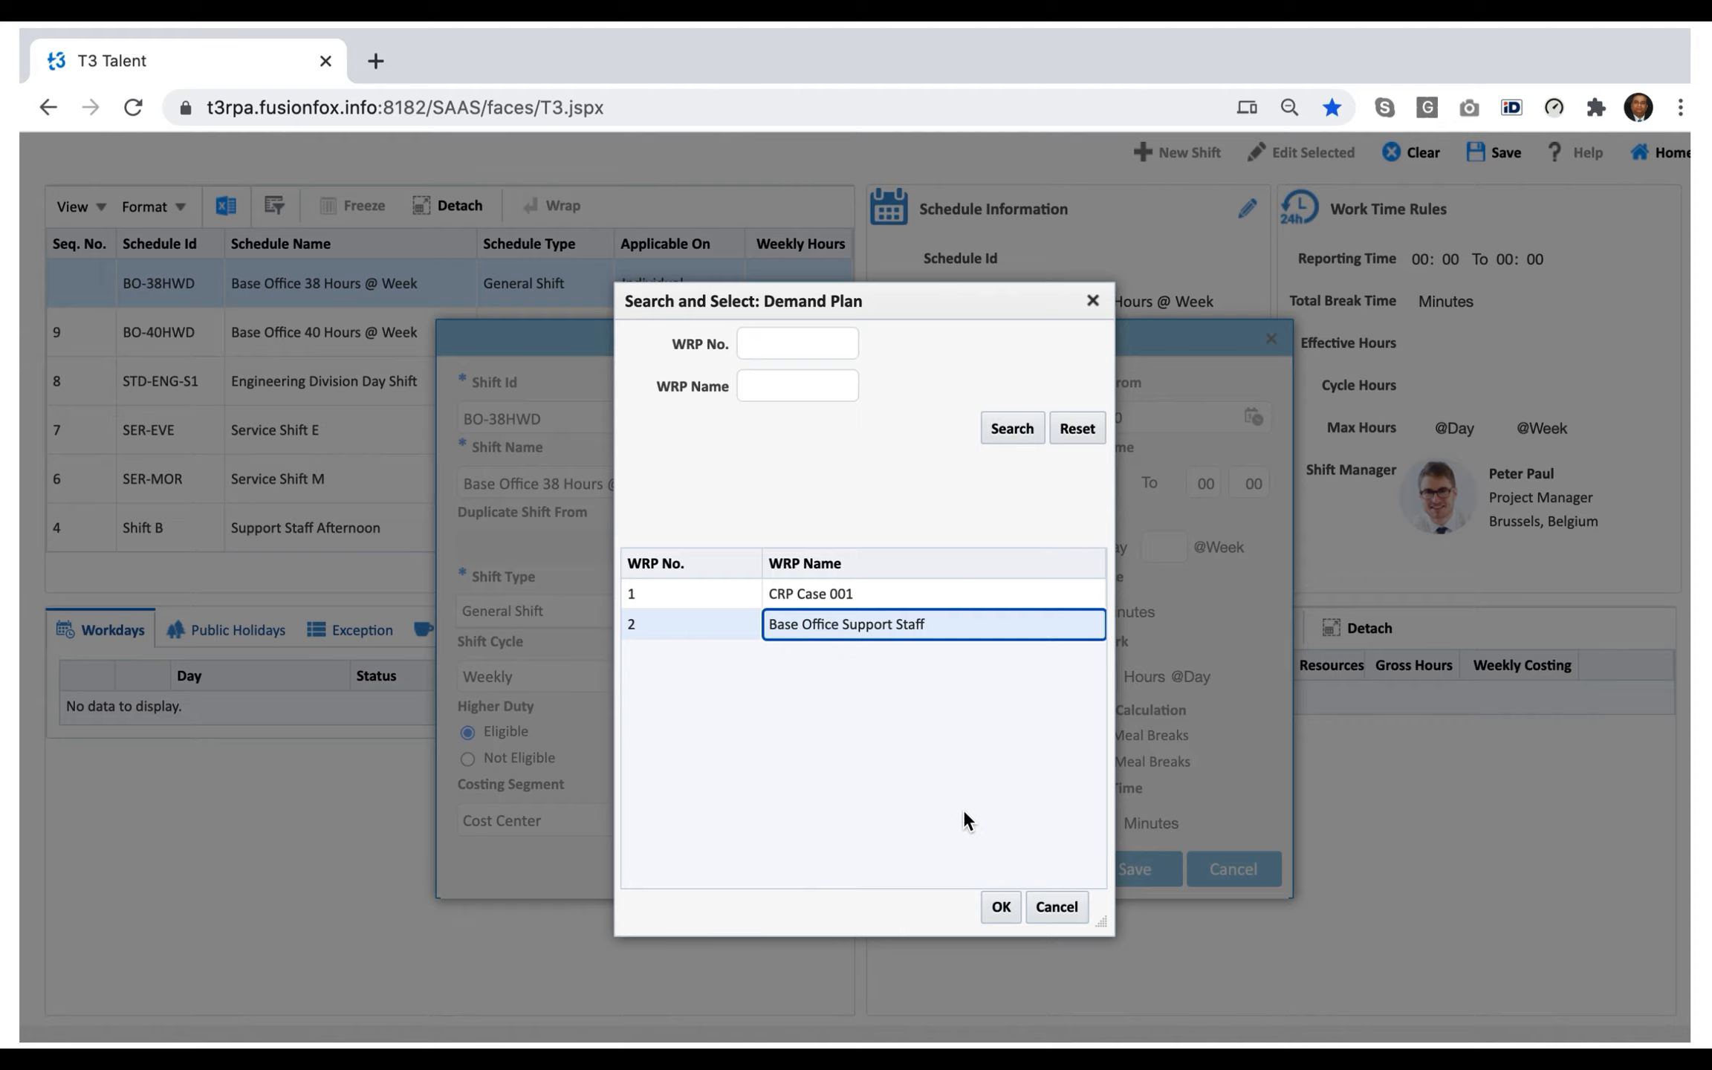
pyautogui.click(999, 906)
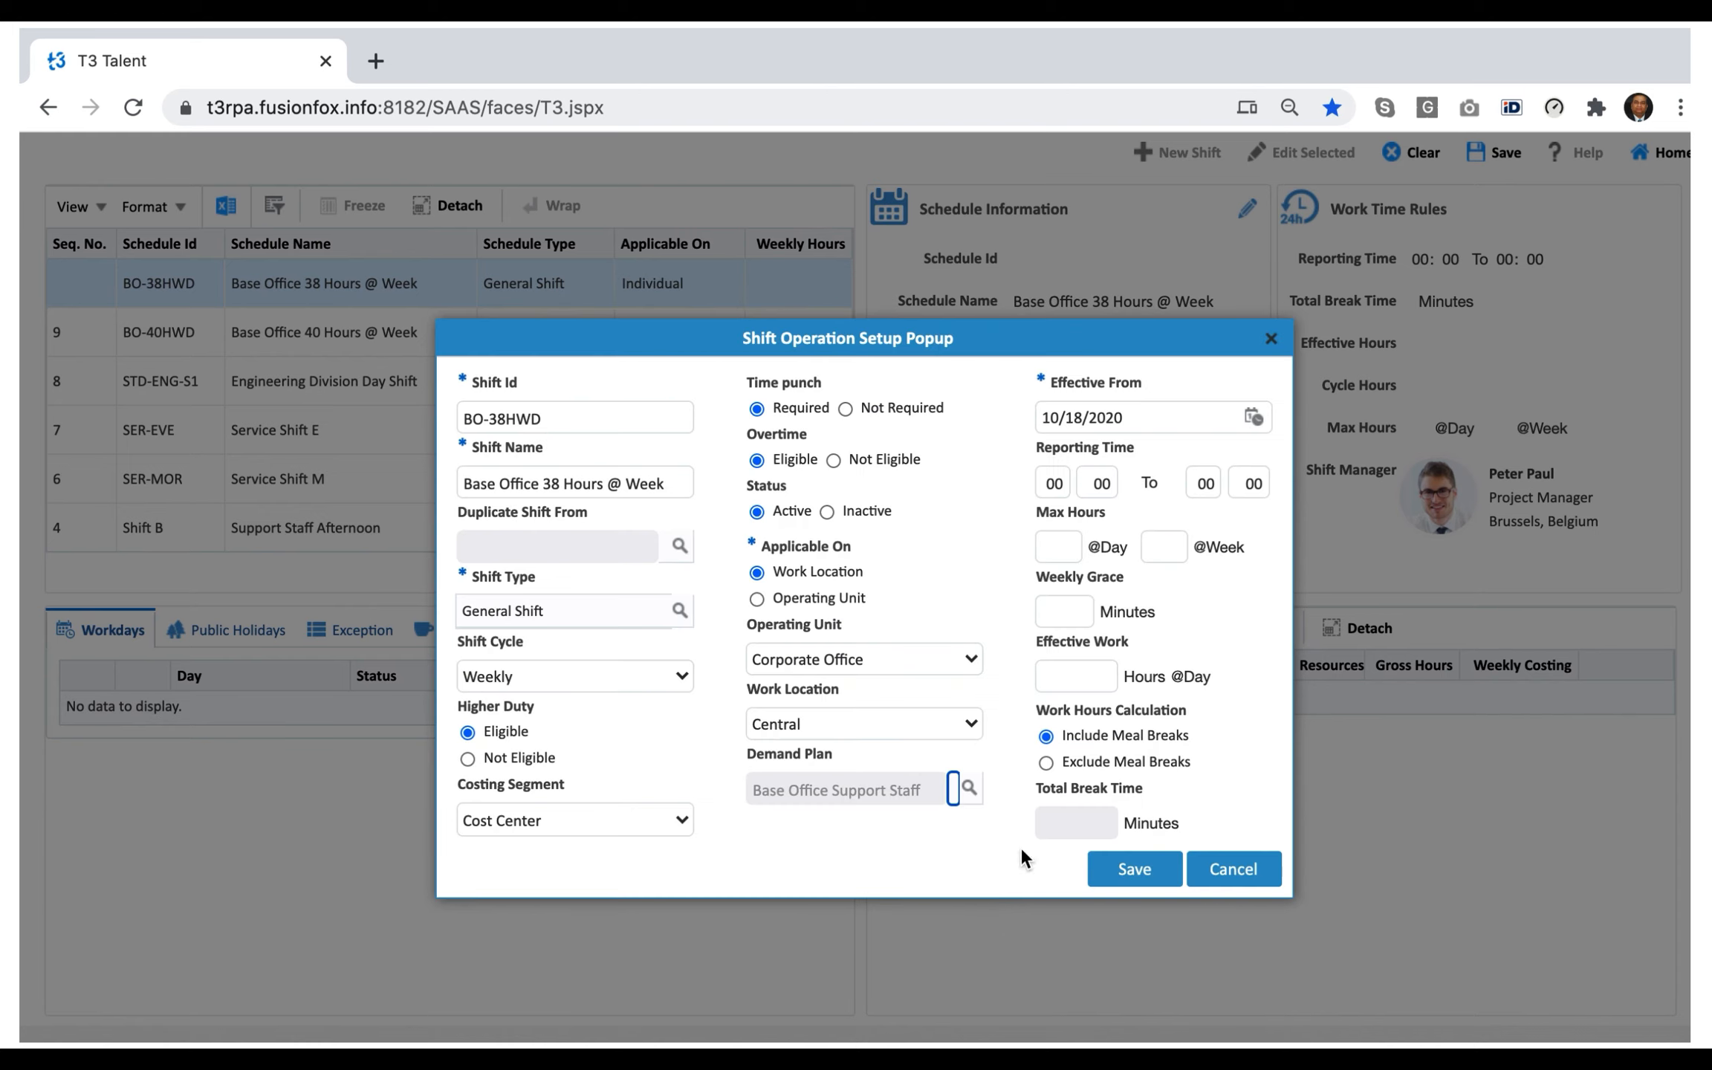
# Make the shift effective from 10/26/2020 with a reporting time of 08:00 to 16:00.
pyautogui.click(1253, 419)
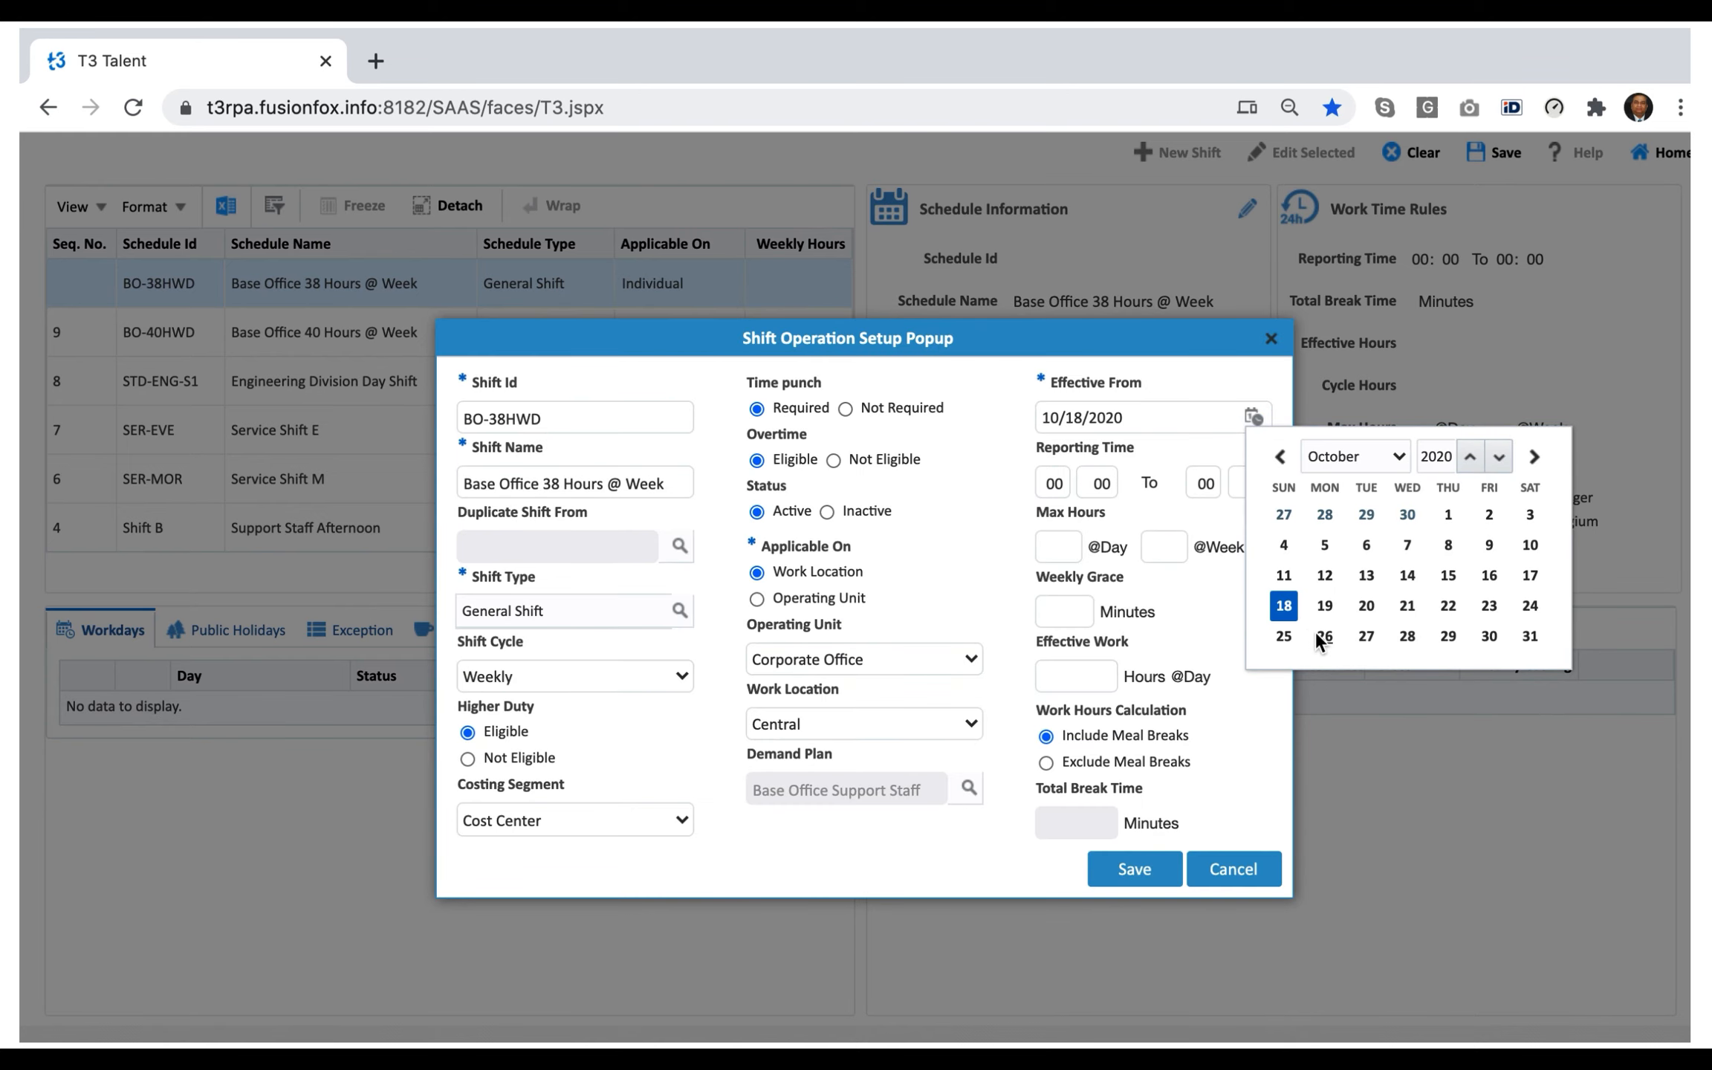
pyautogui.click(1320, 637)
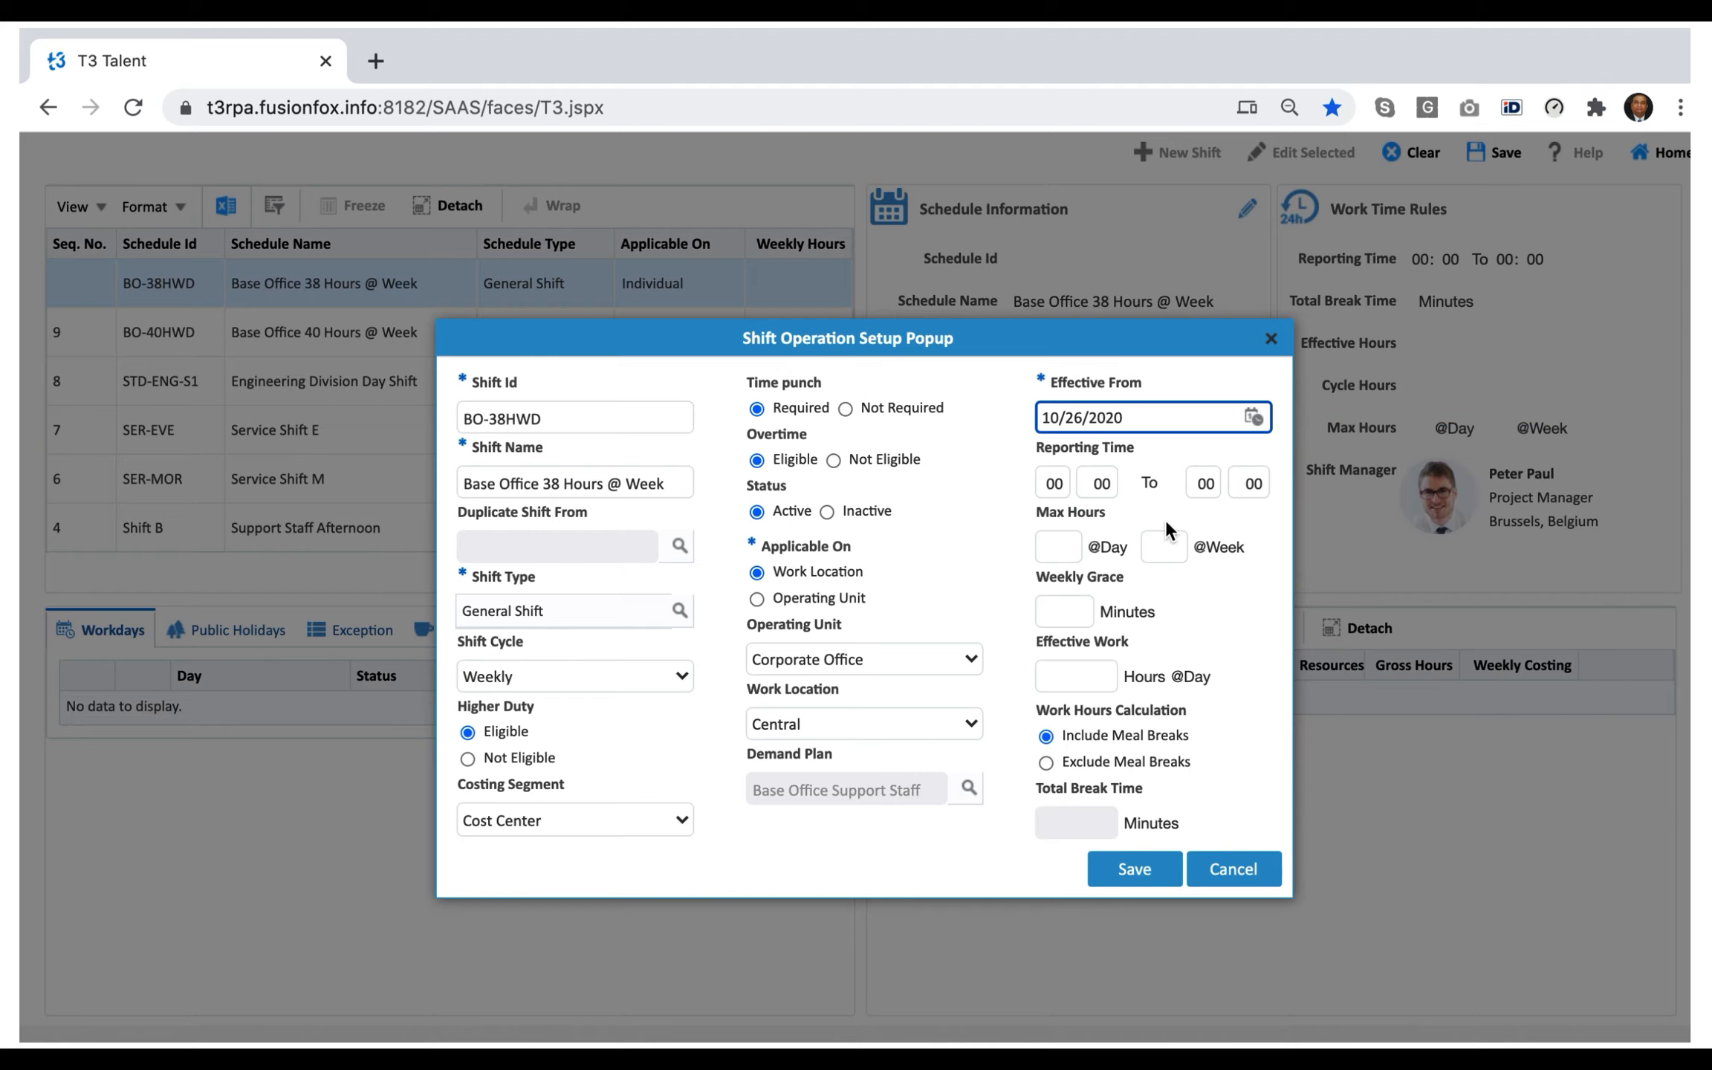
pyautogui.click(1063, 483)
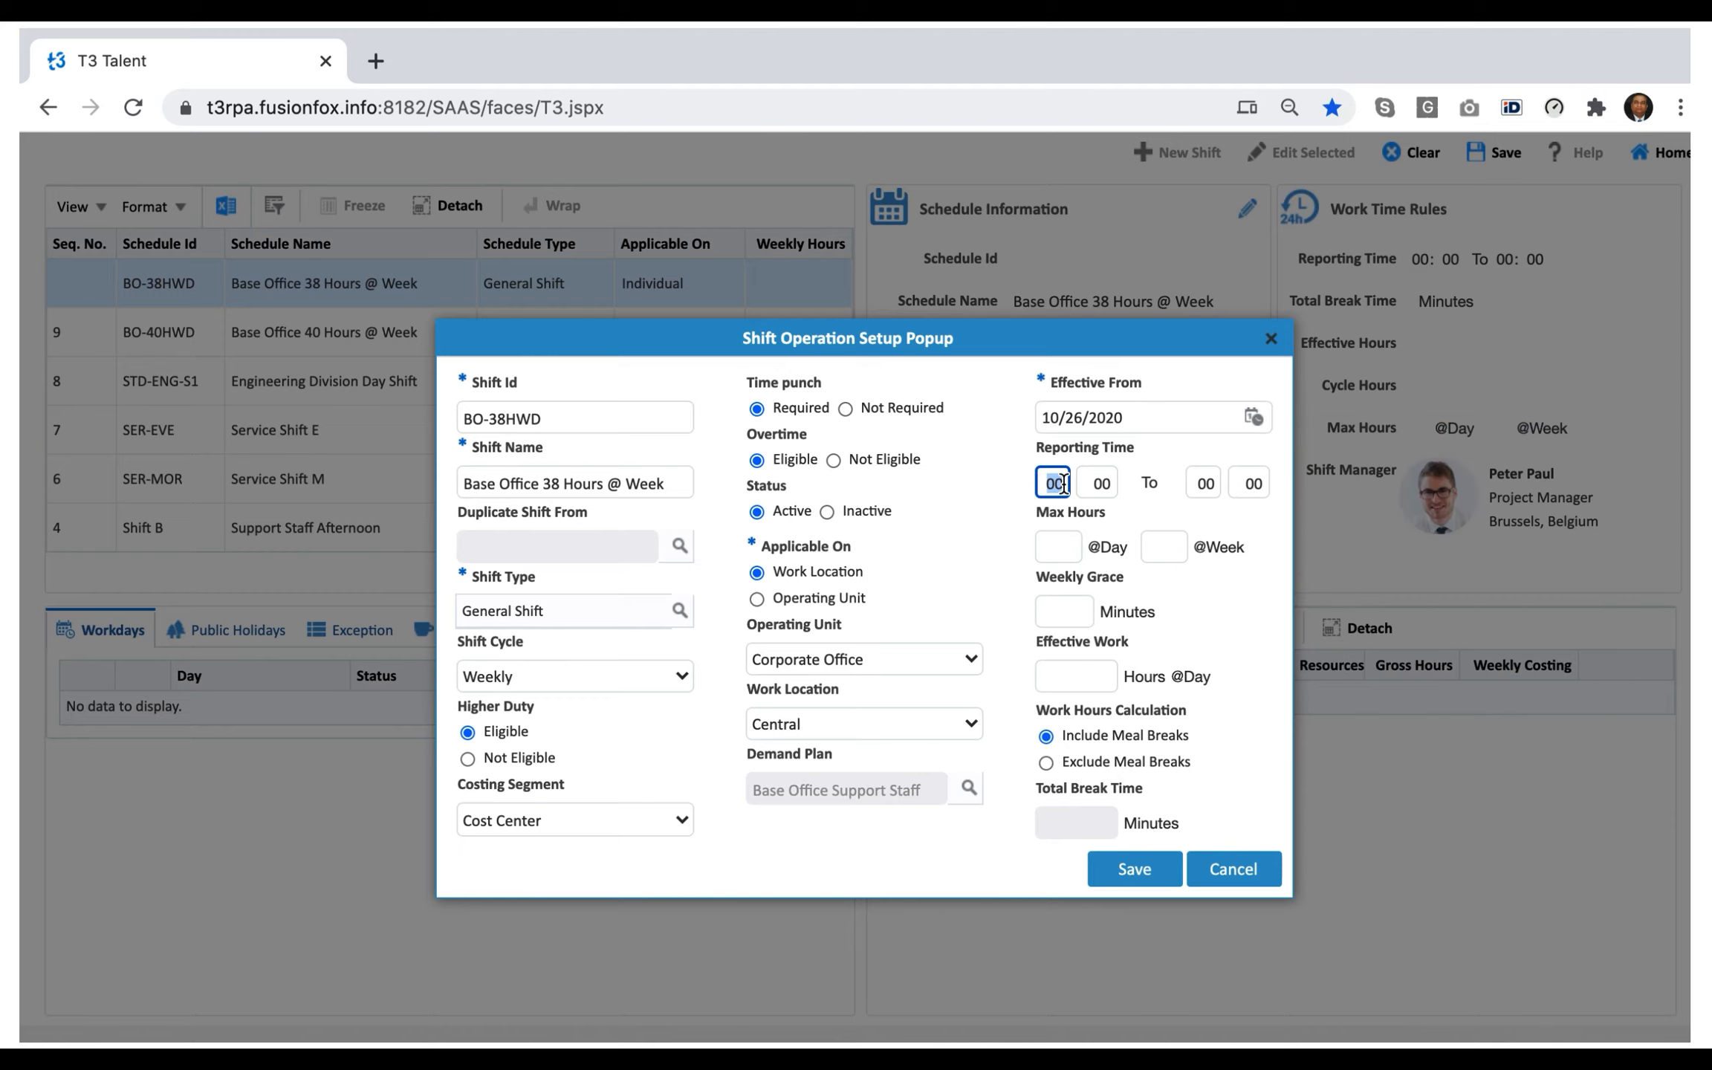
pyautogui.write('09')
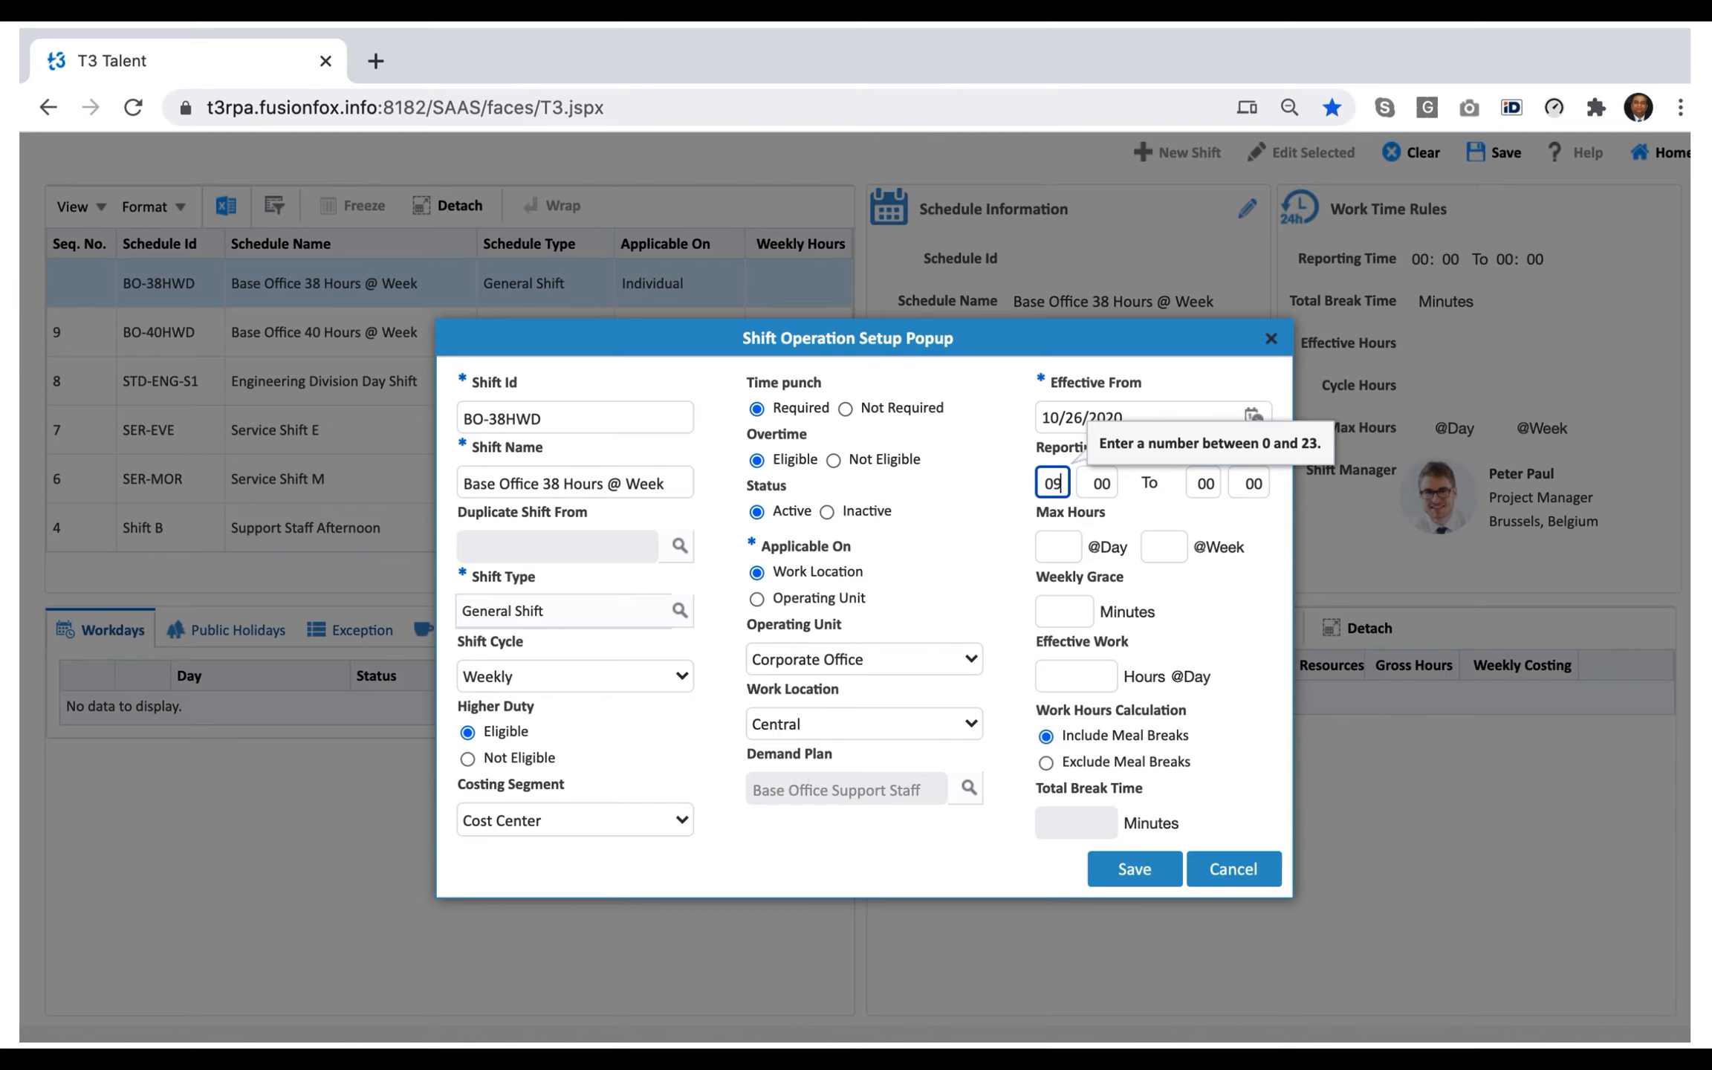
pyautogui.press('BackSpace')
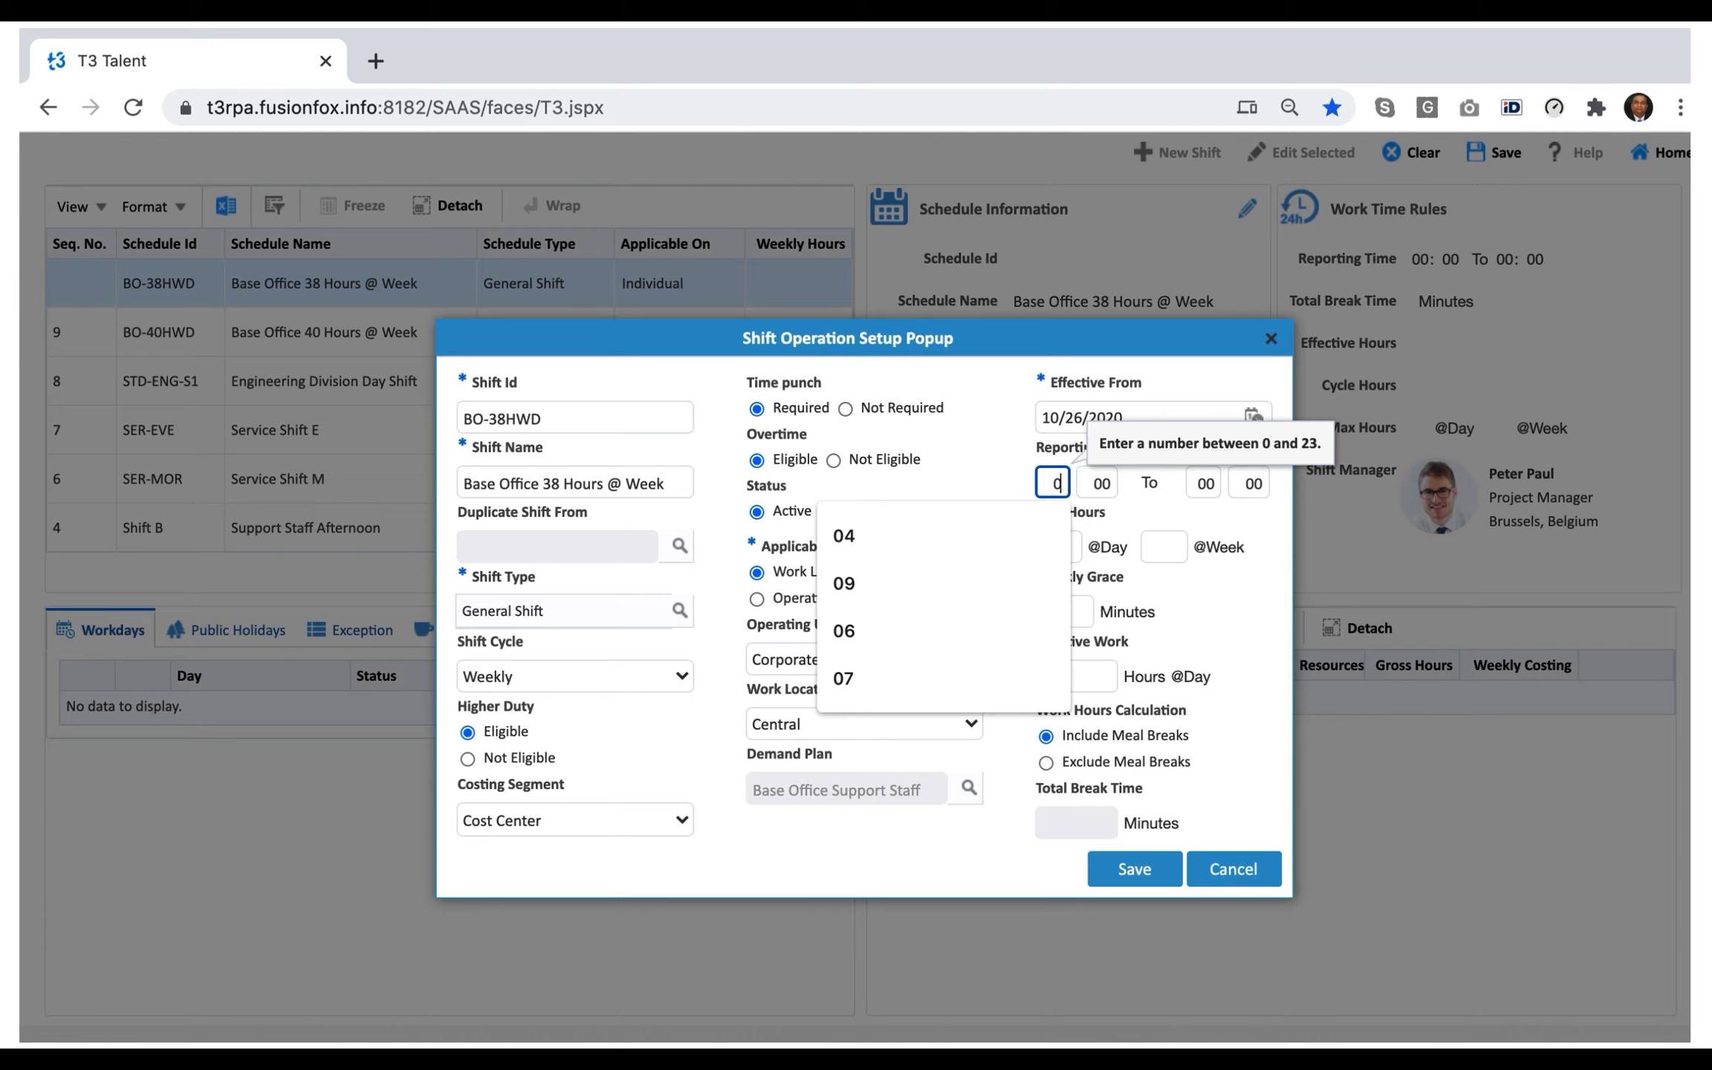
pyautogui.write('8')
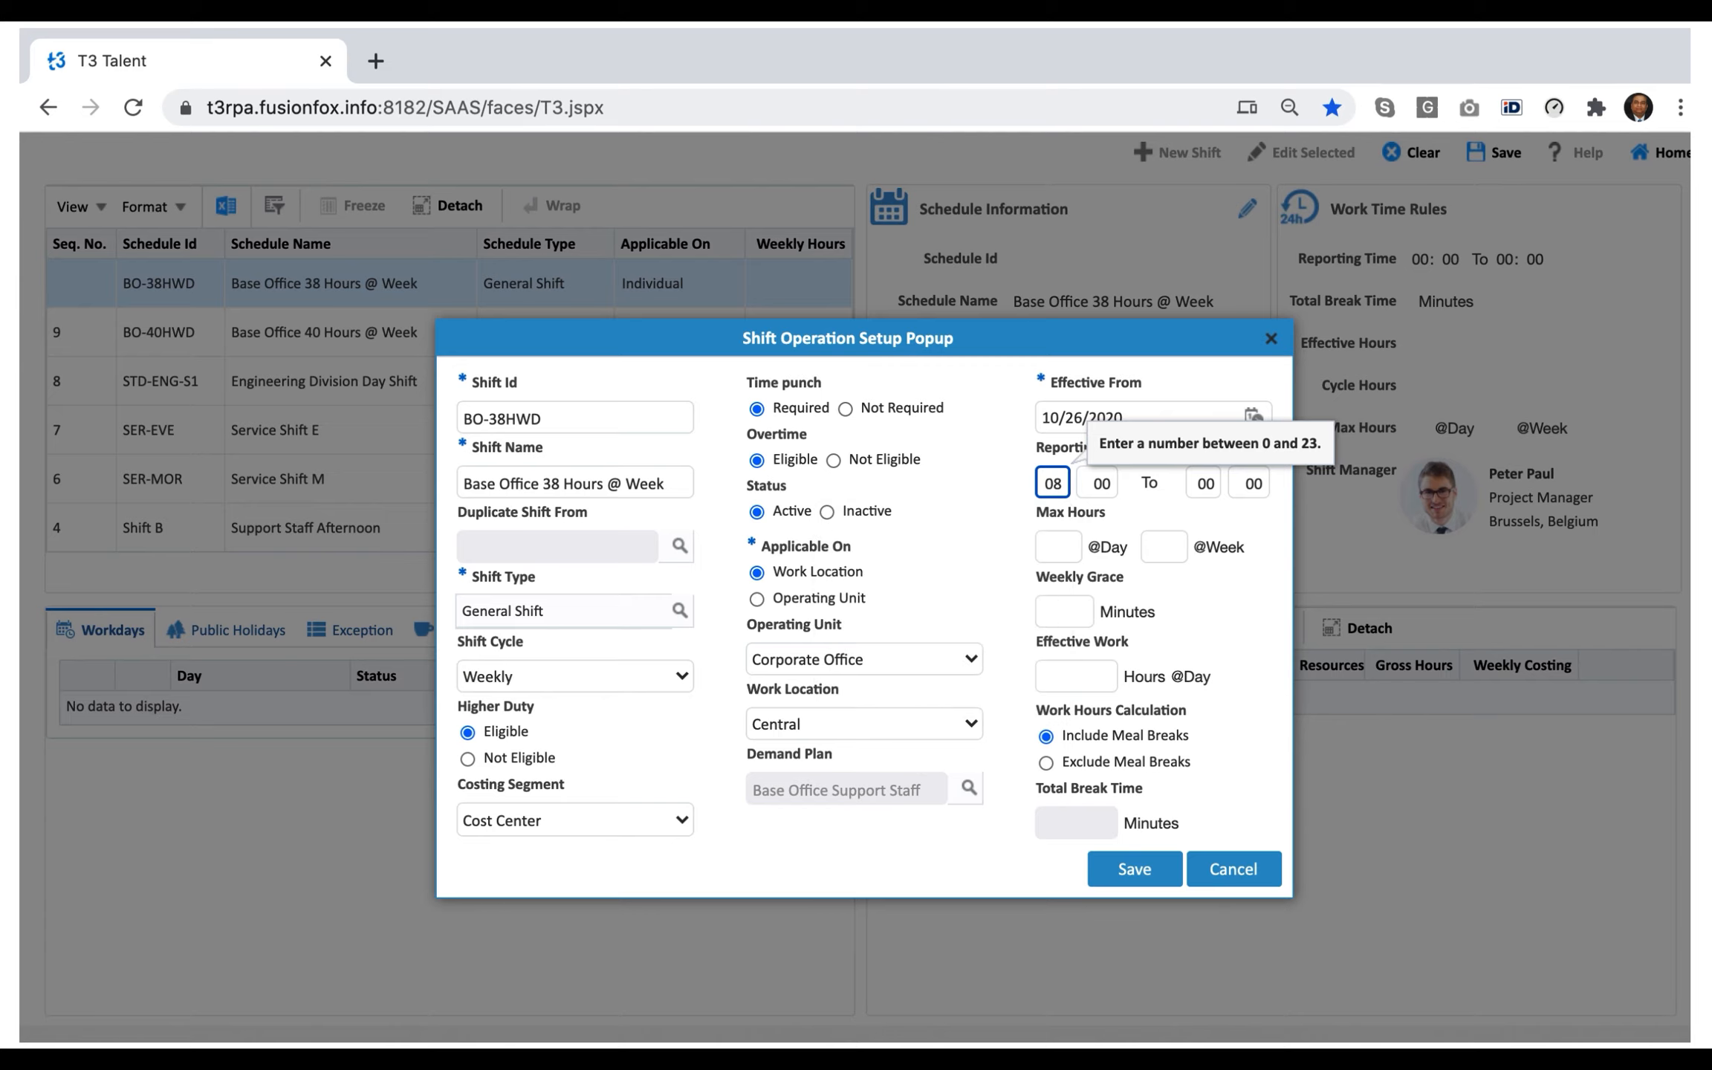
pyautogui.click(1193, 487)
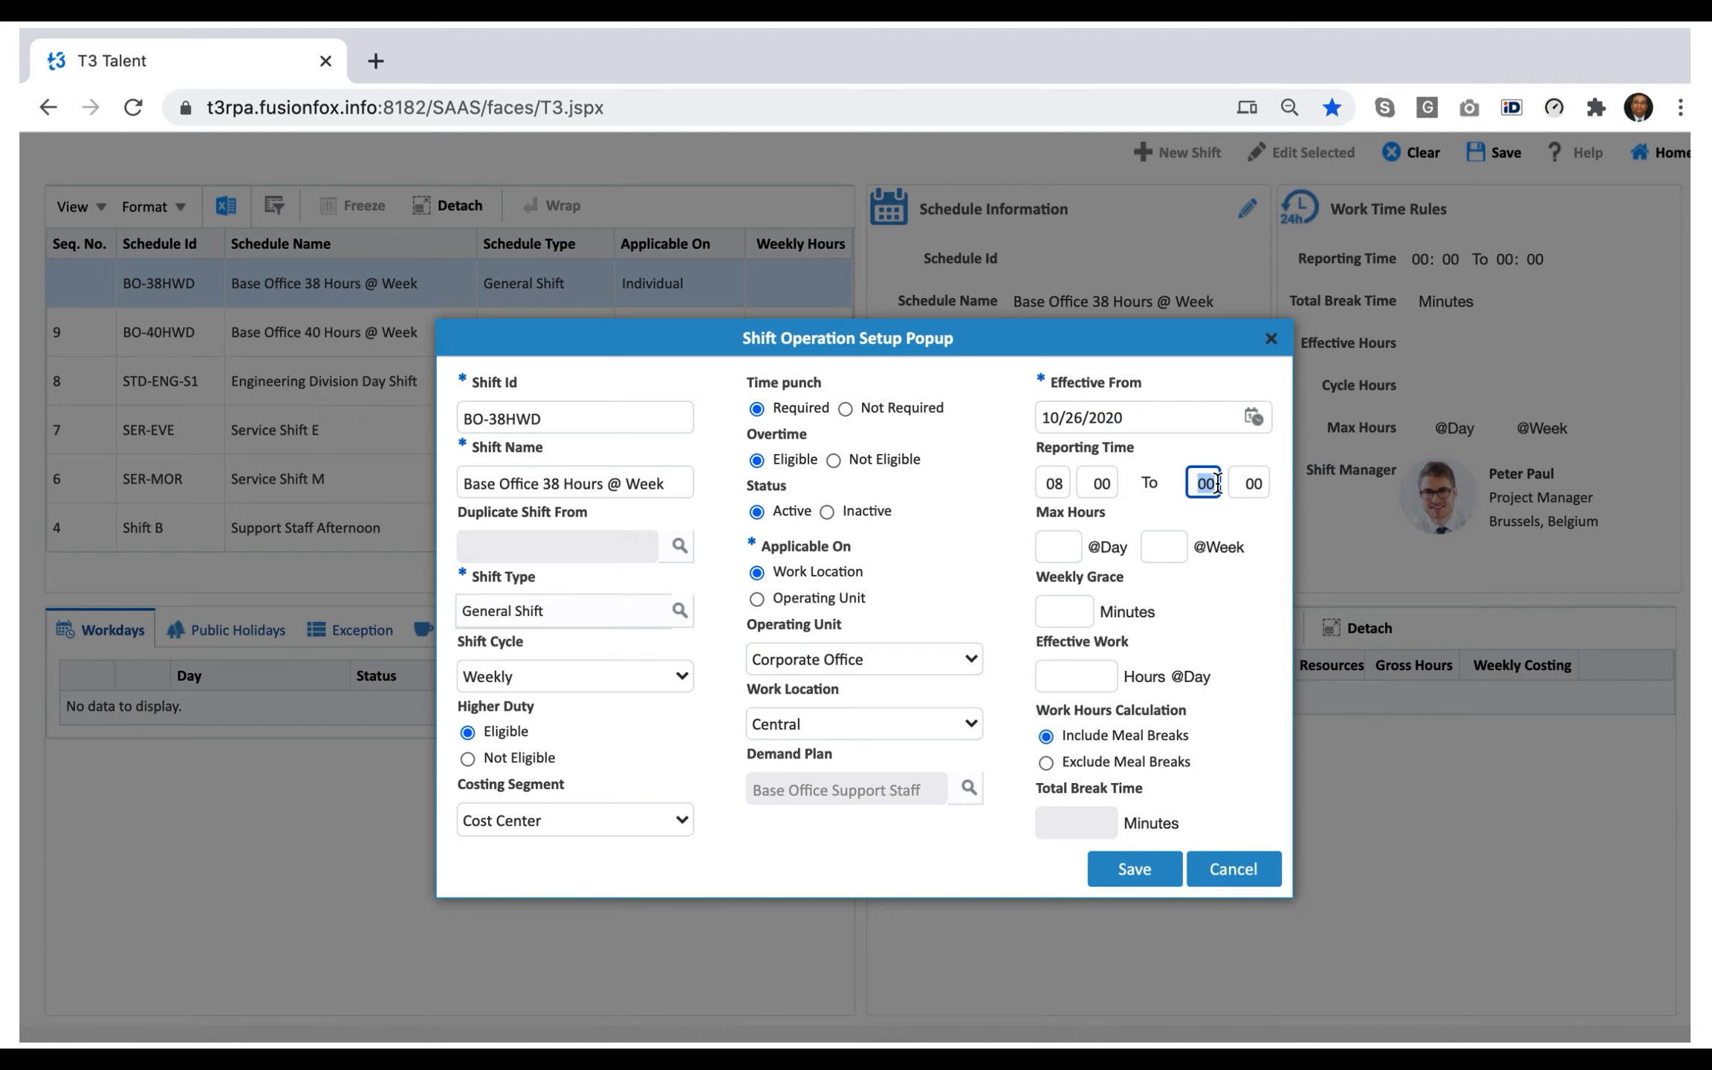
pyautogui.write('16')
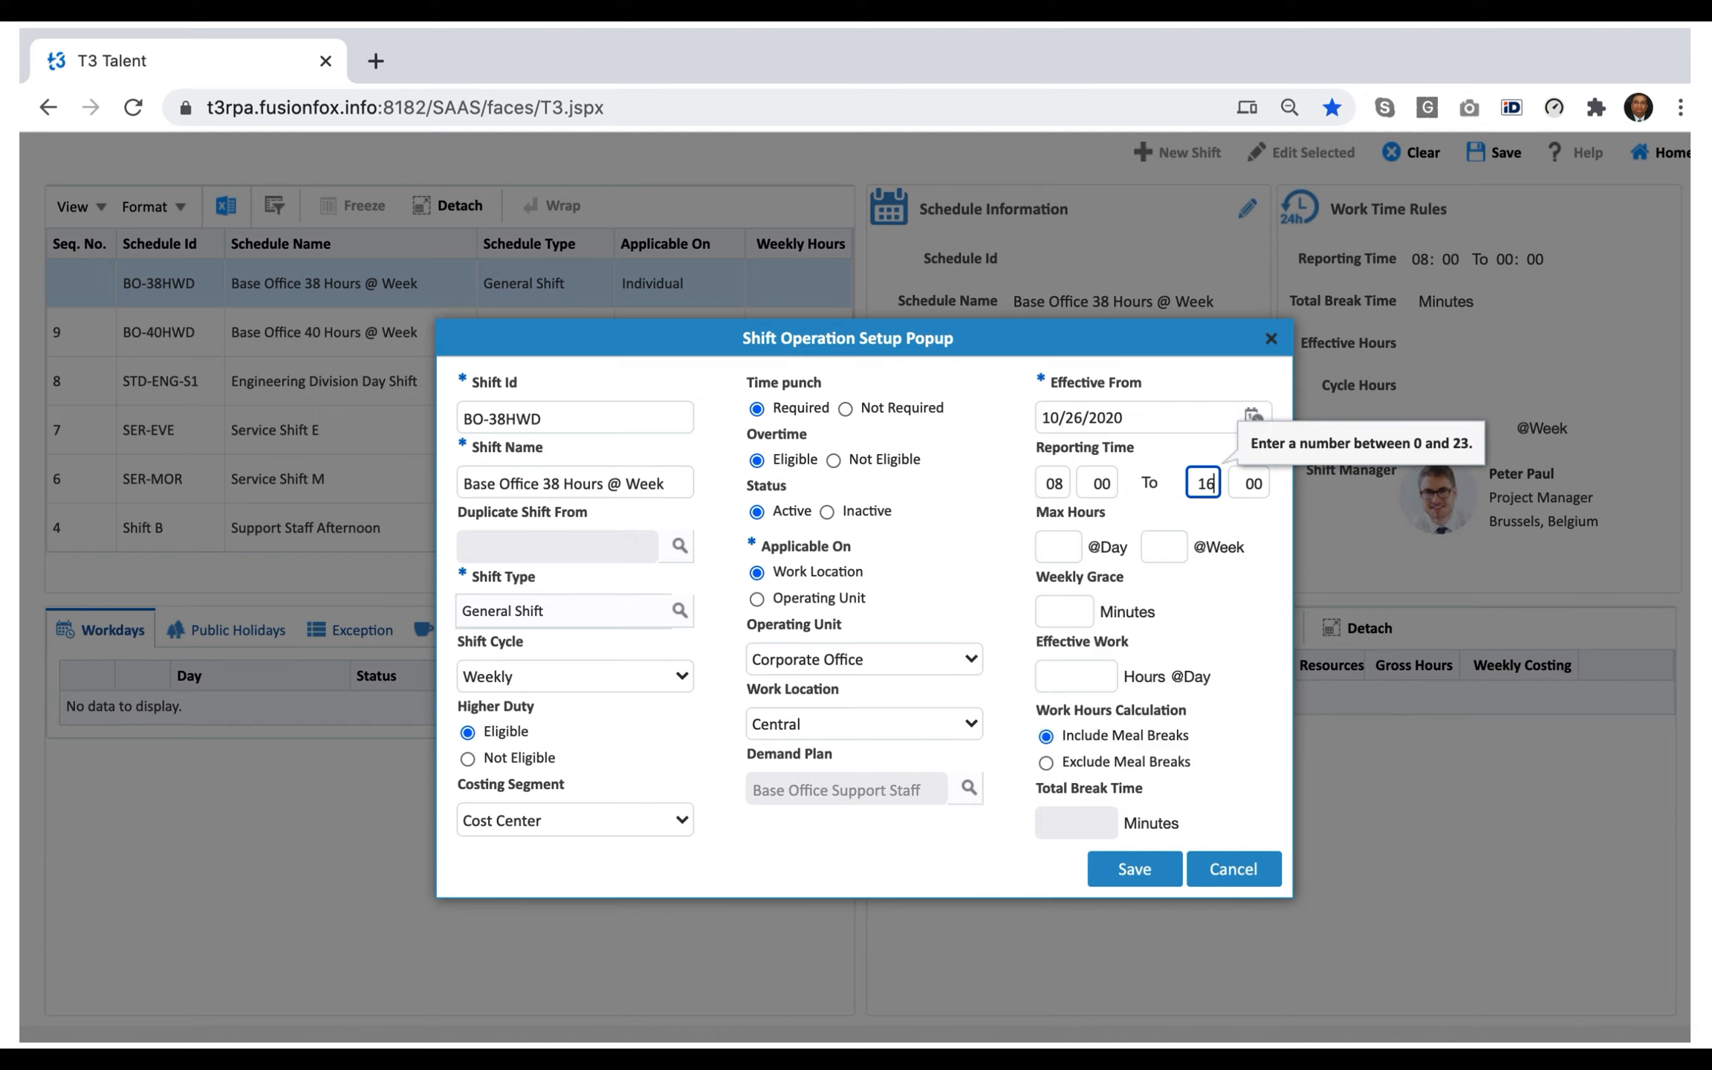
# Set the shift's maximum hours to 12 per day and 45 per week.
pyautogui.click(1057, 550)
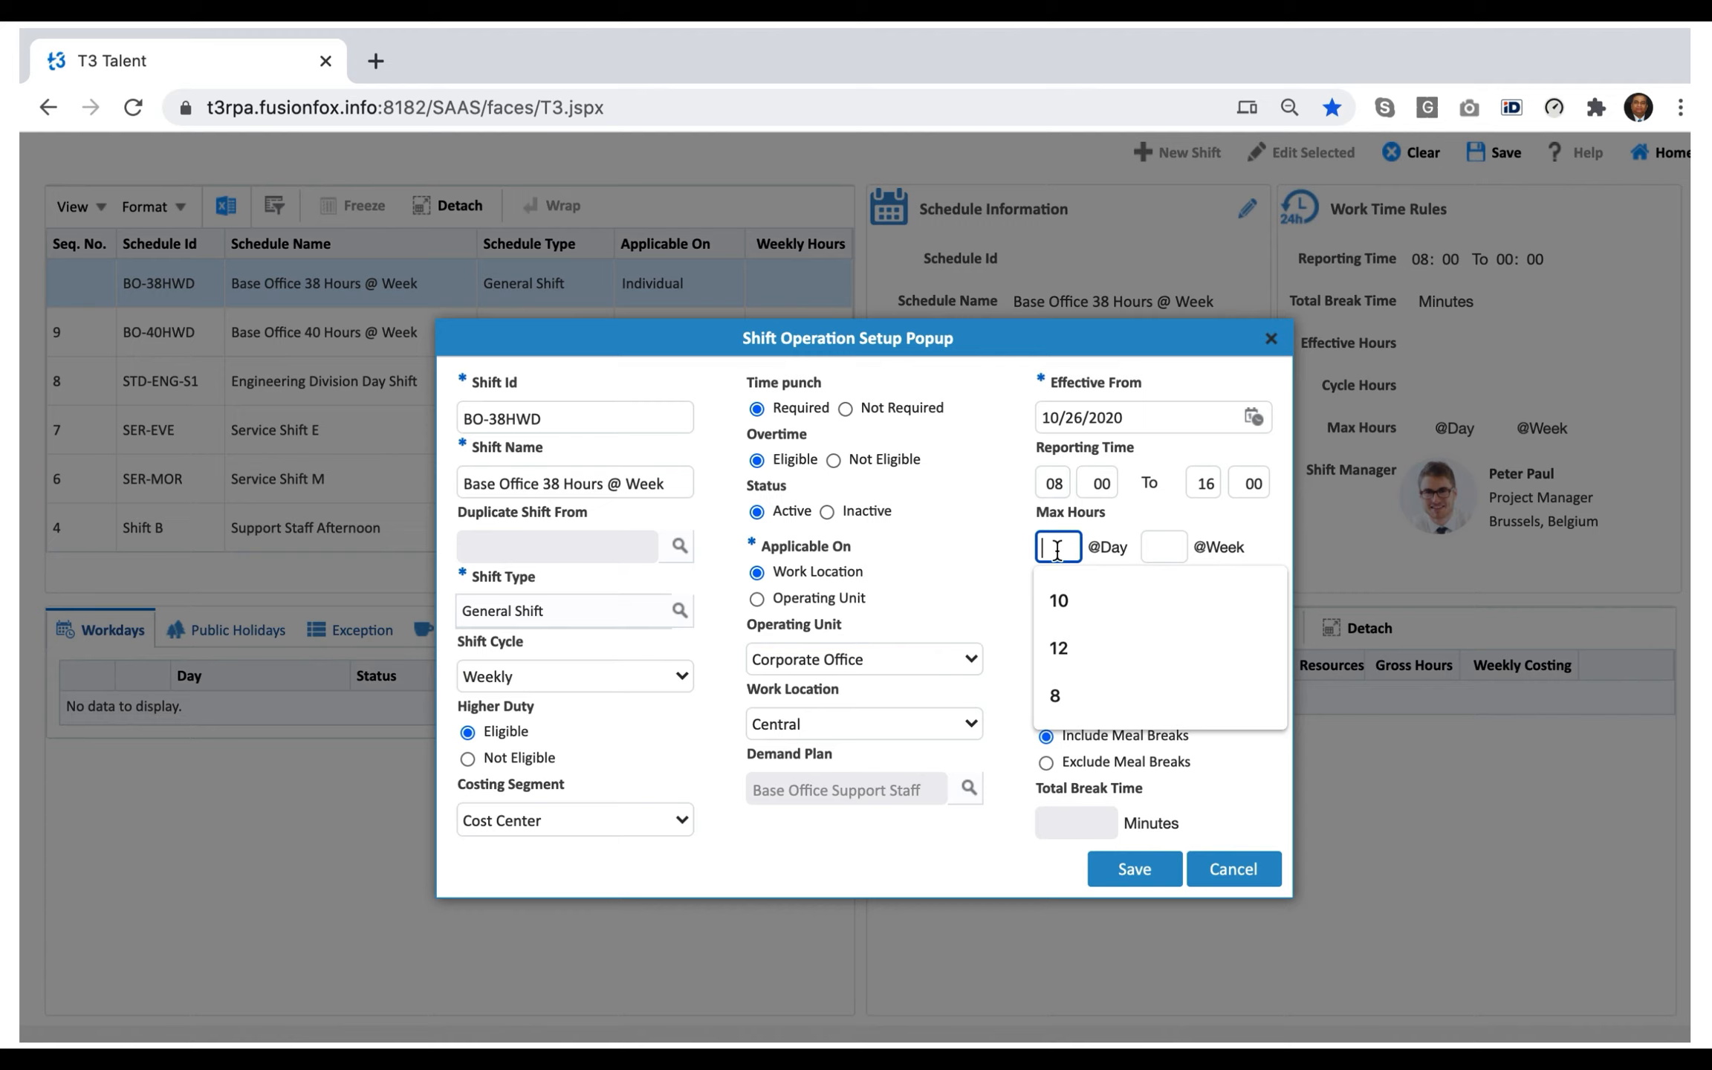
pyautogui.write('12')
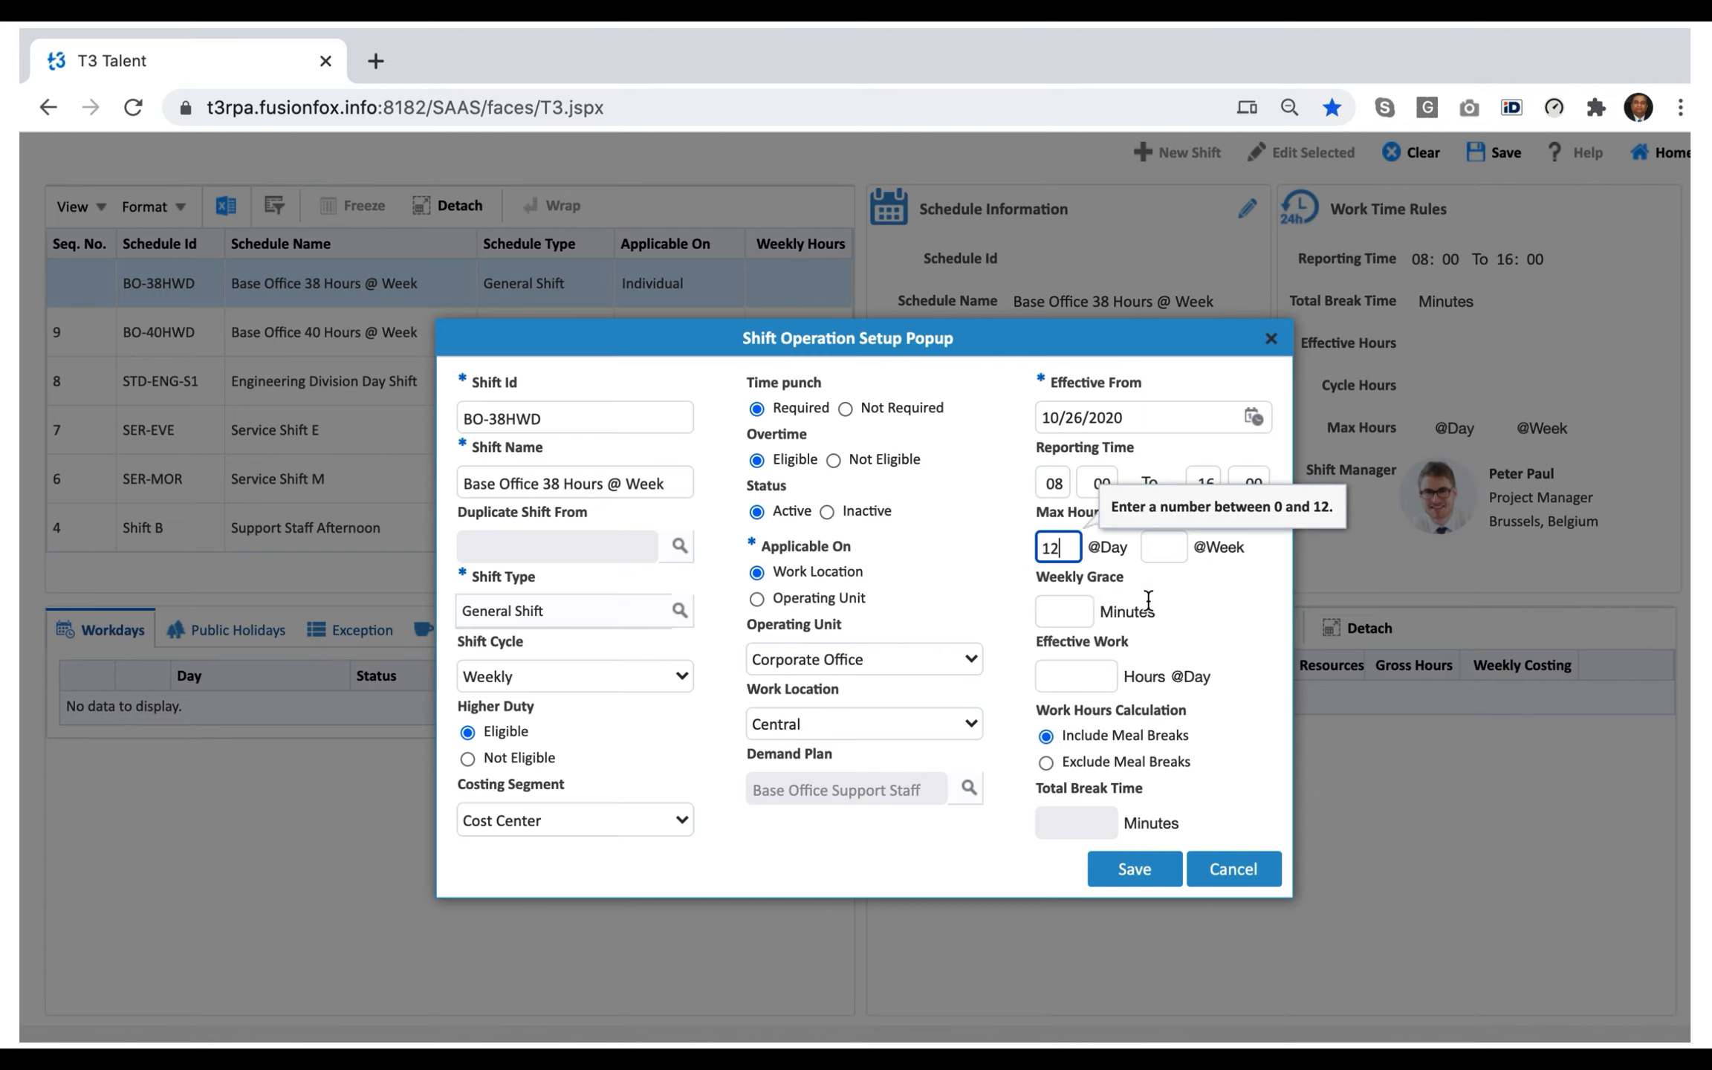
pyautogui.click(1167, 550)
pyautogui.write('45')
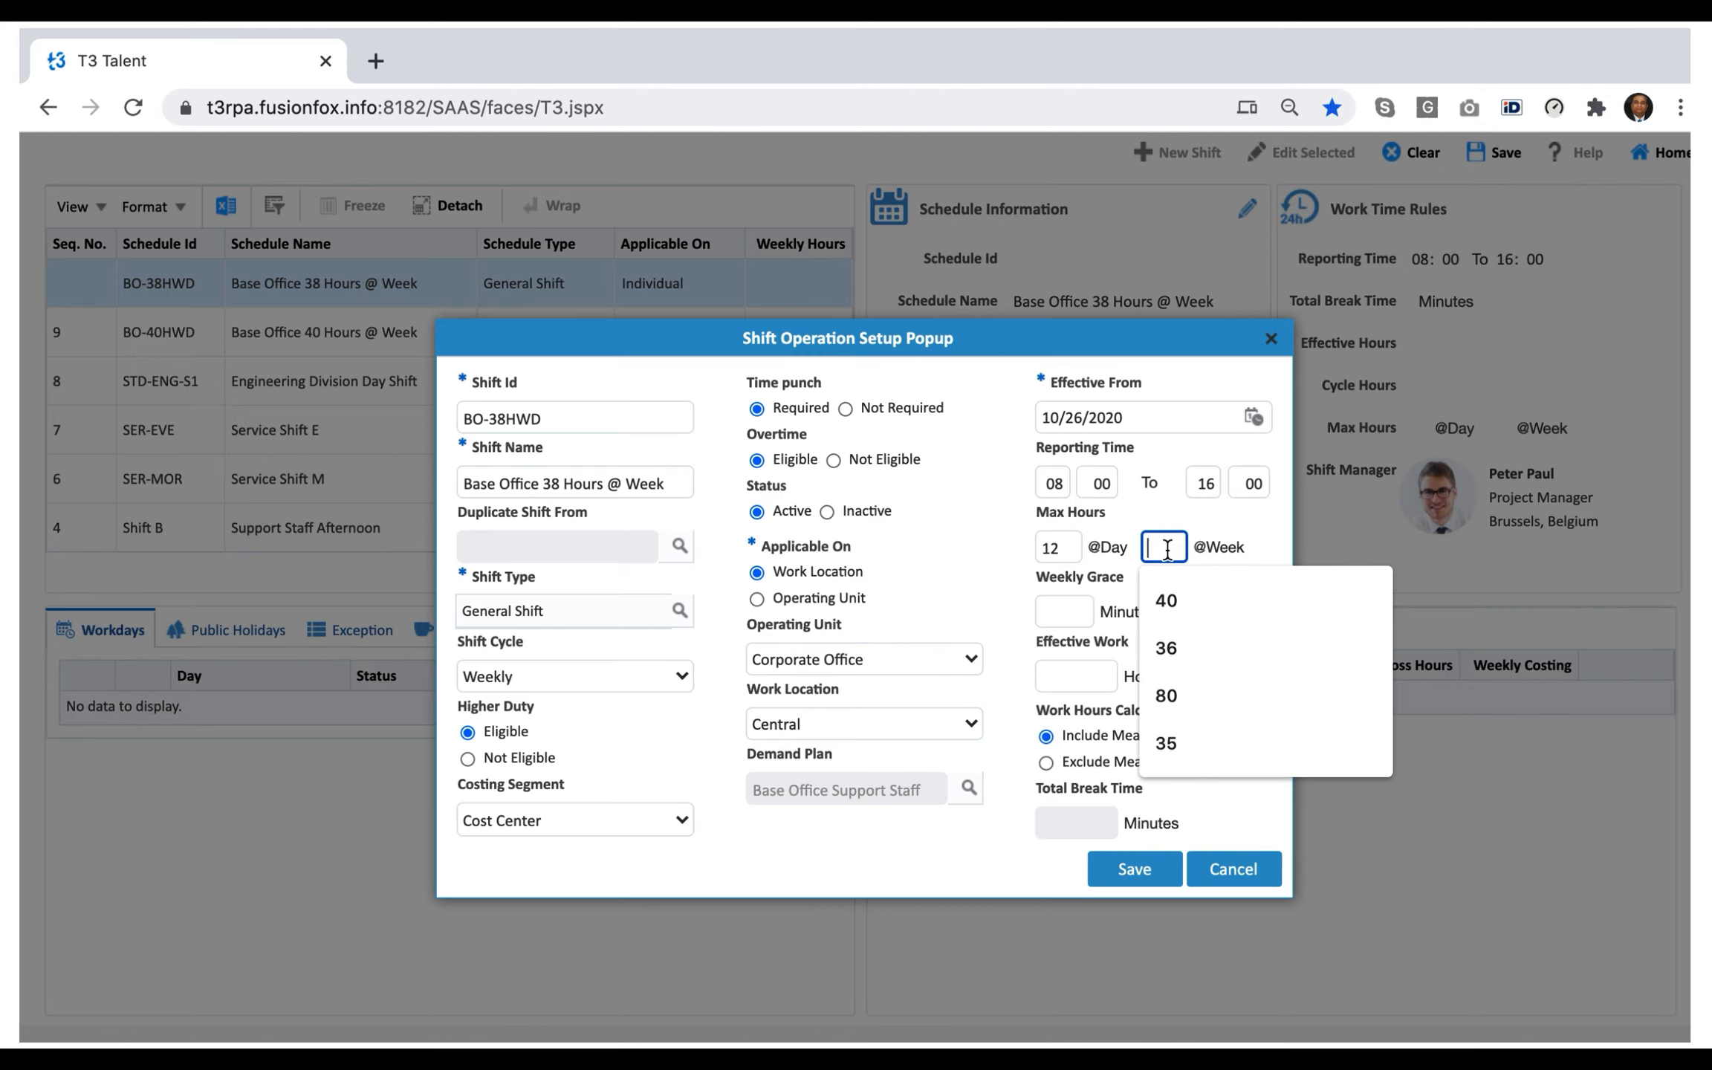
# Set the weekly grace to 10 minutes and save the shift setup.
pyautogui.click(1072, 614)
pyautogui.write('10')
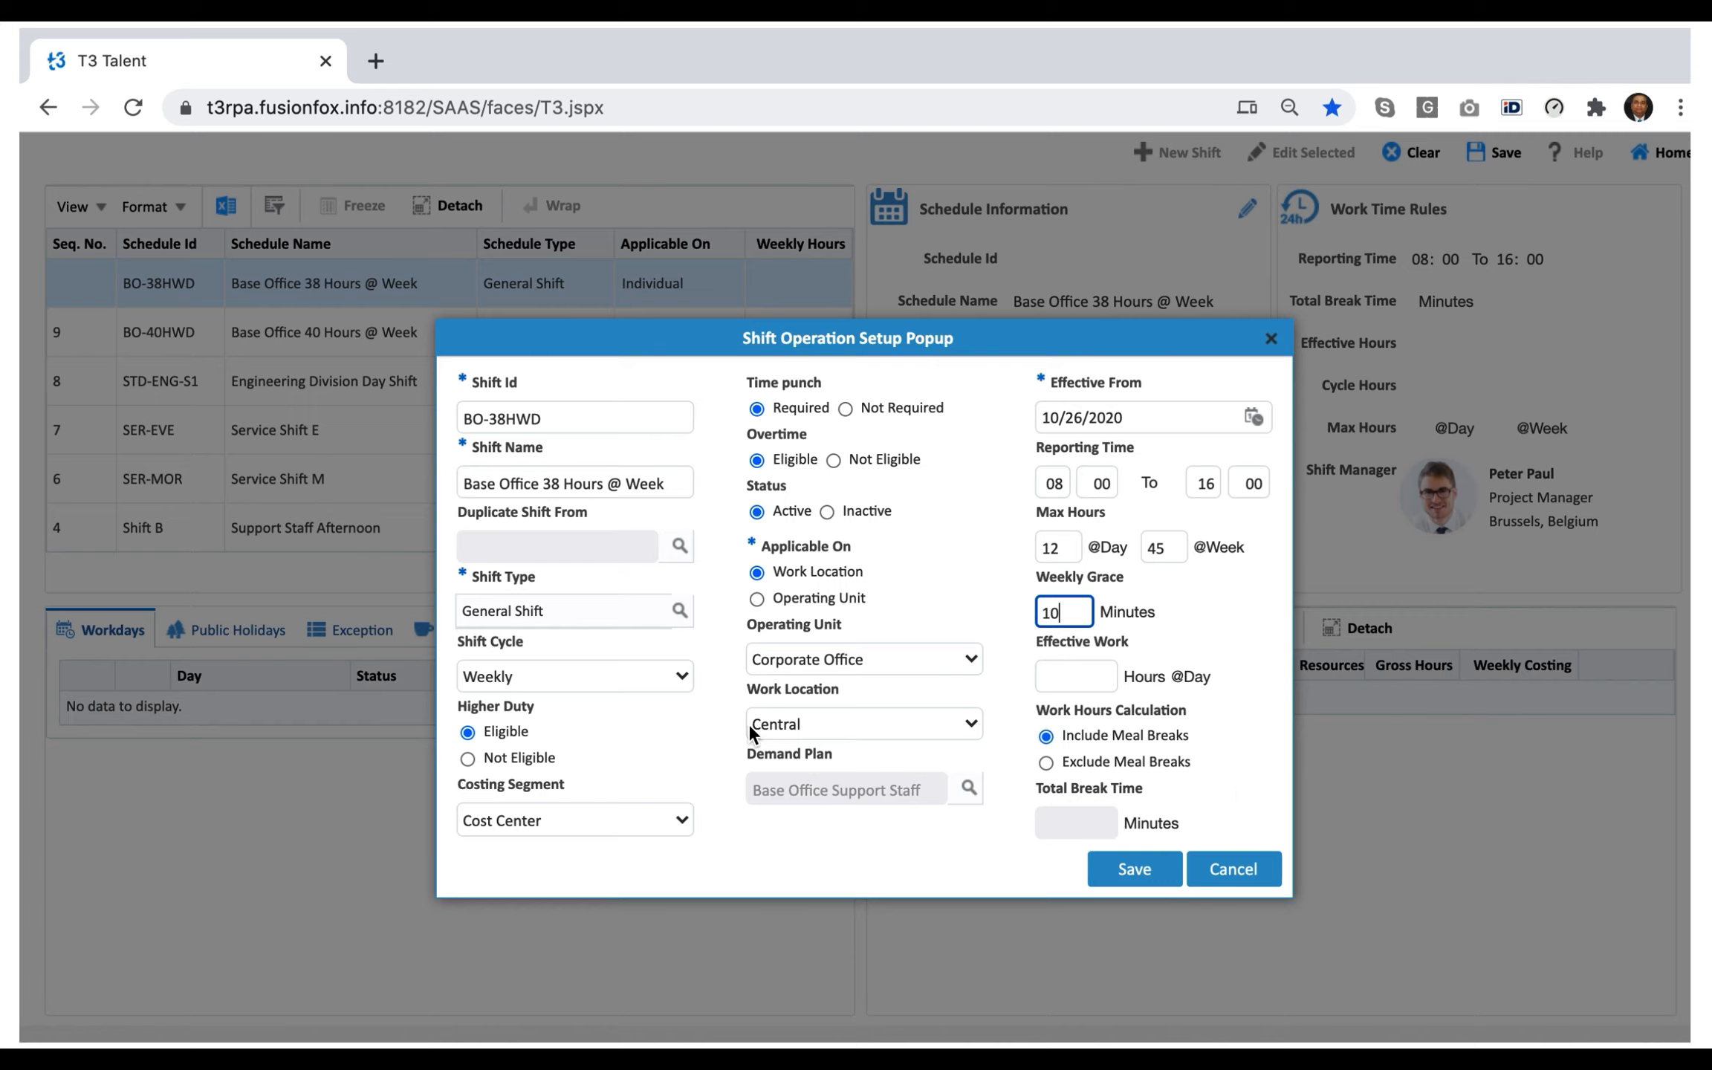
pyautogui.click(1251, 739)
pyautogui.click(1134, 869)
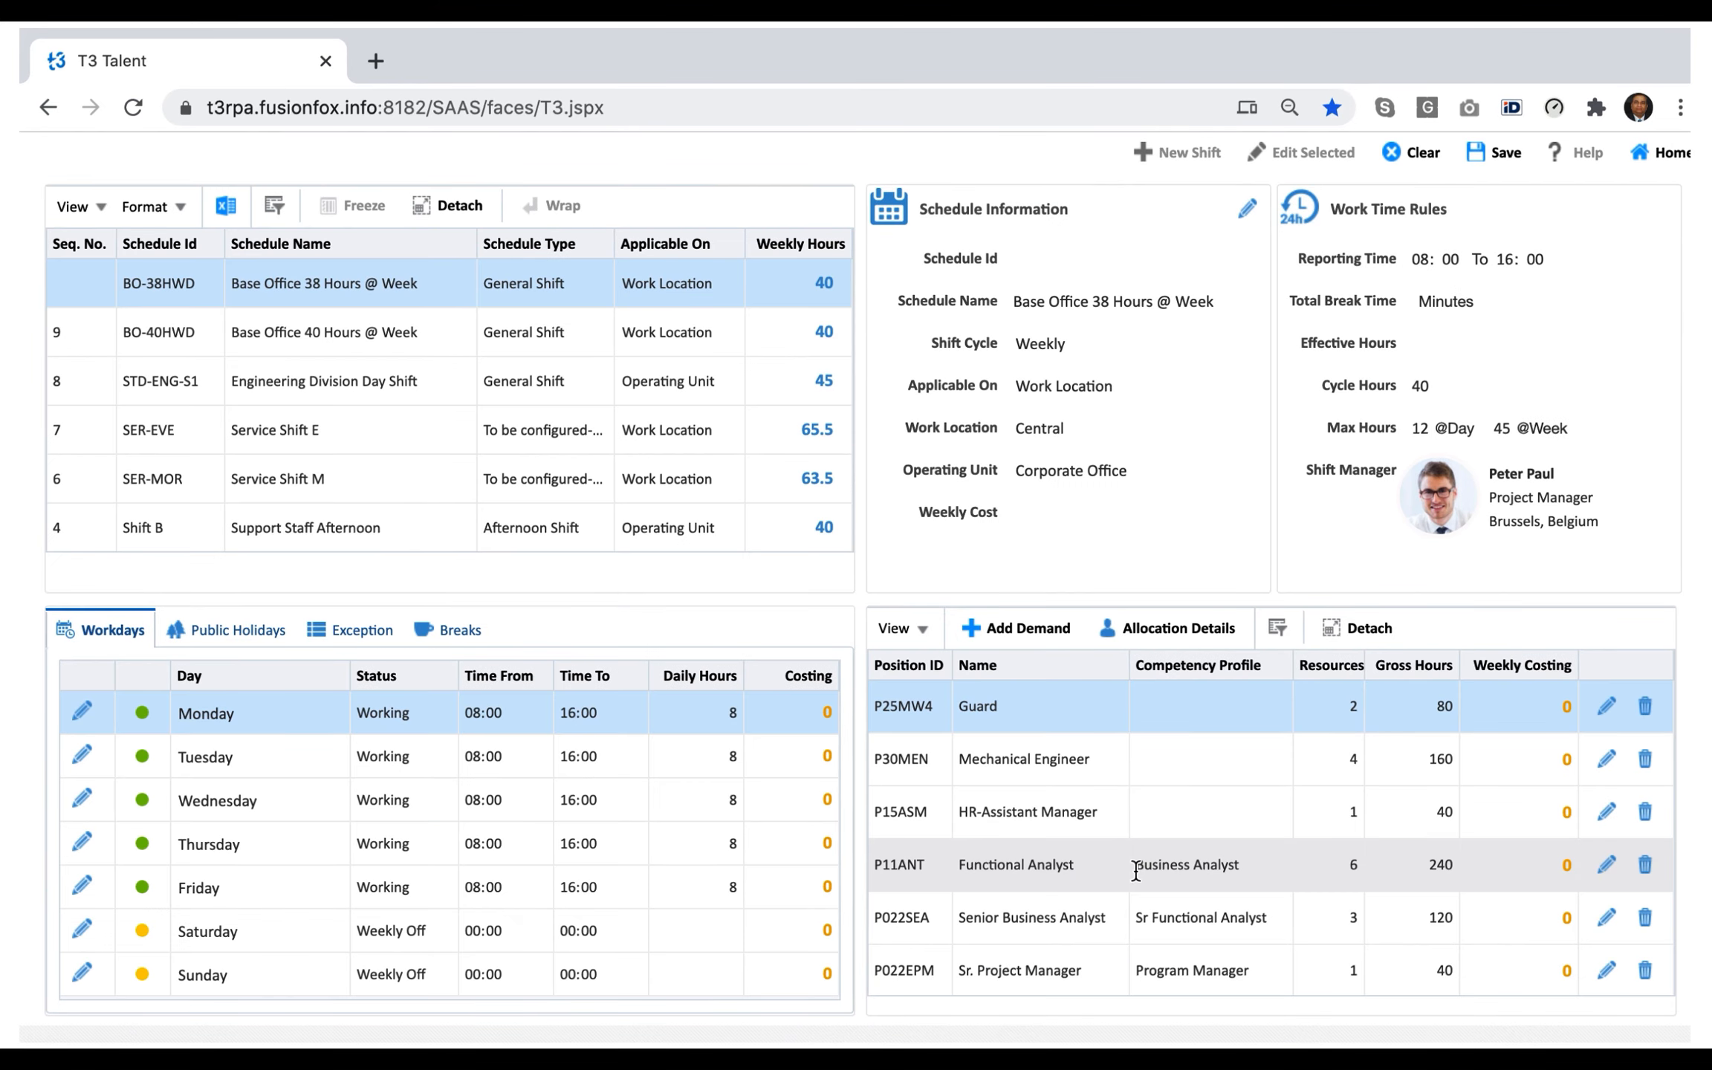